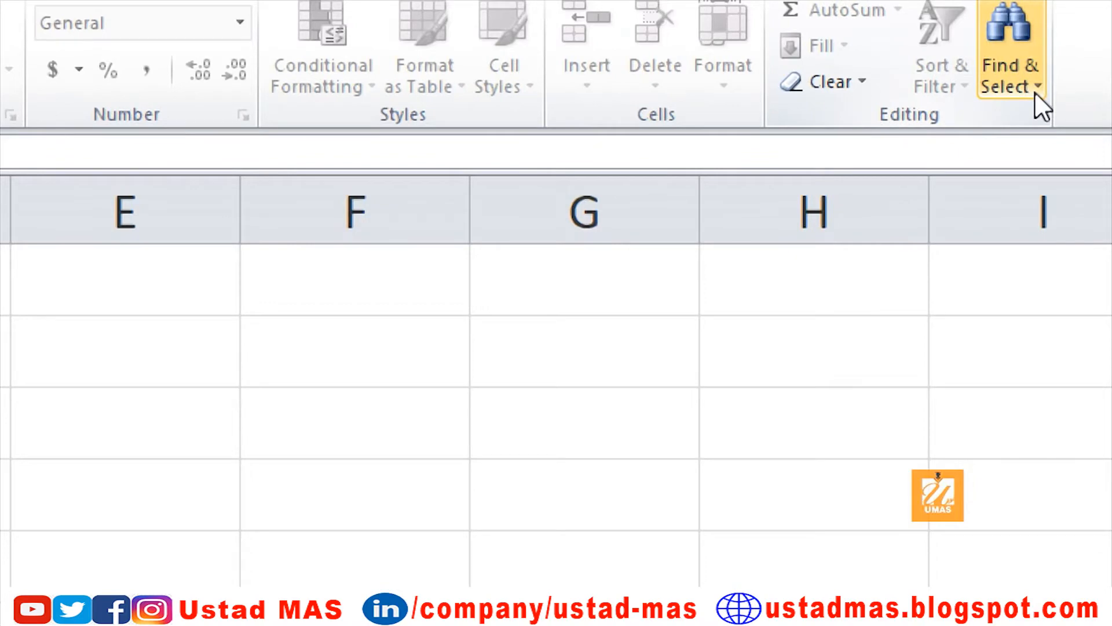
pyautogui.click(1036, 95)
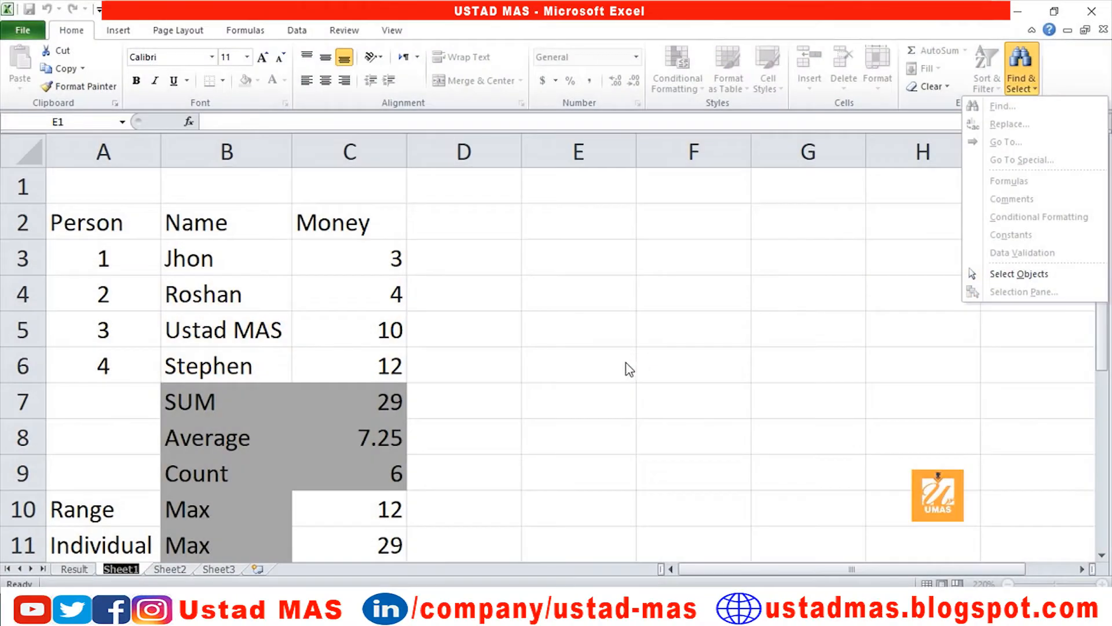
pyautogui.click(561, 363)
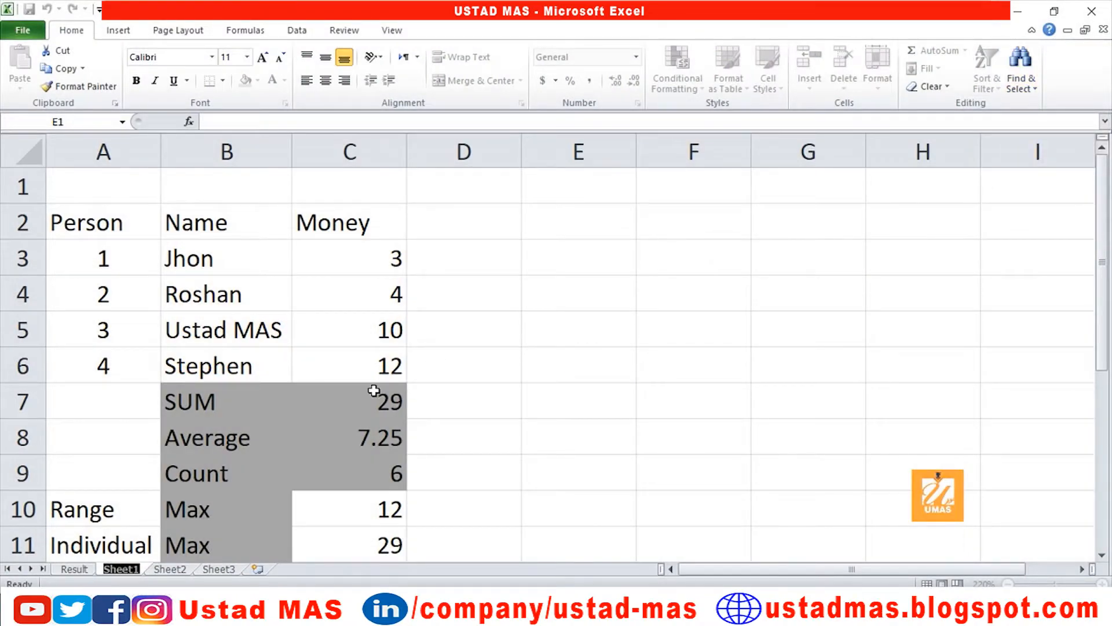
pyautogui.click(412, 373)
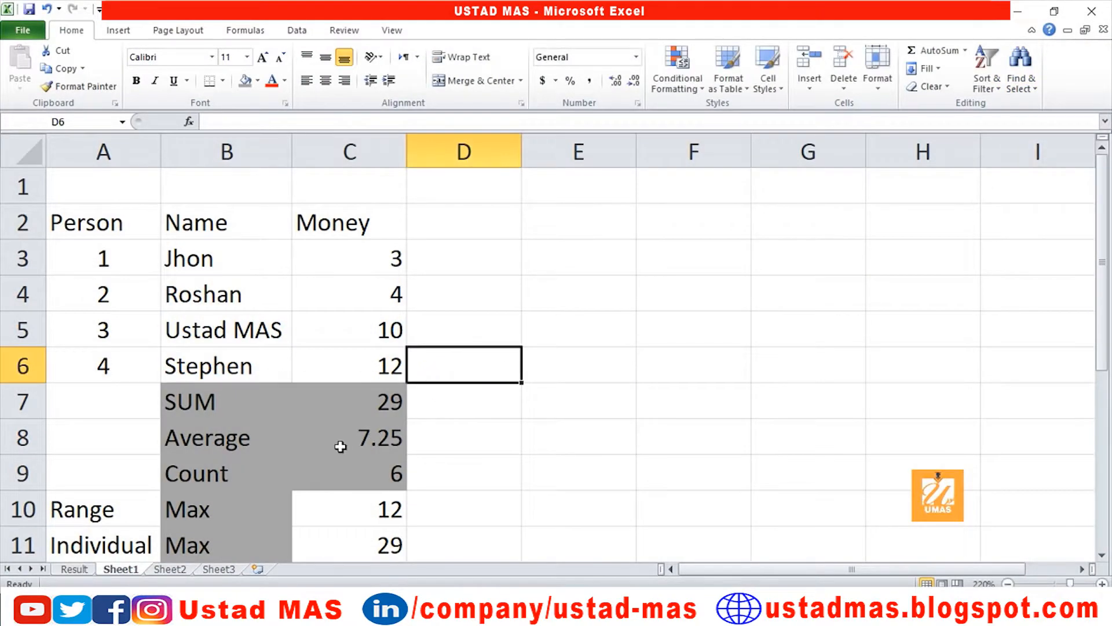
pyautogui.scroll(-1, 340, 445)
pyautogui.scroll(1, 339, 445)
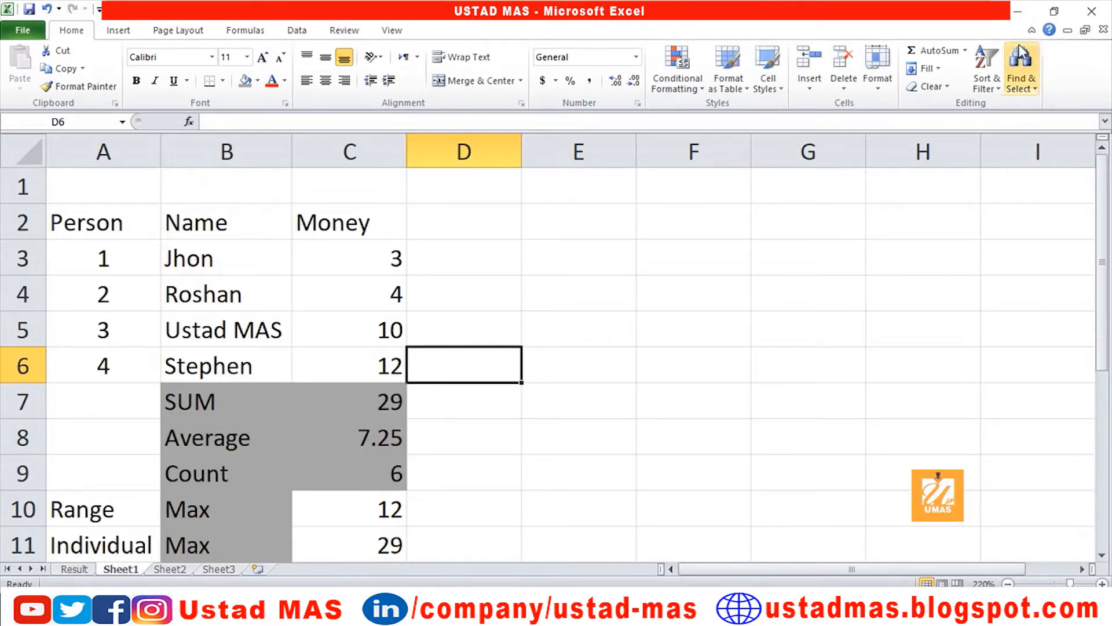
pyautogui.click(966, 51)
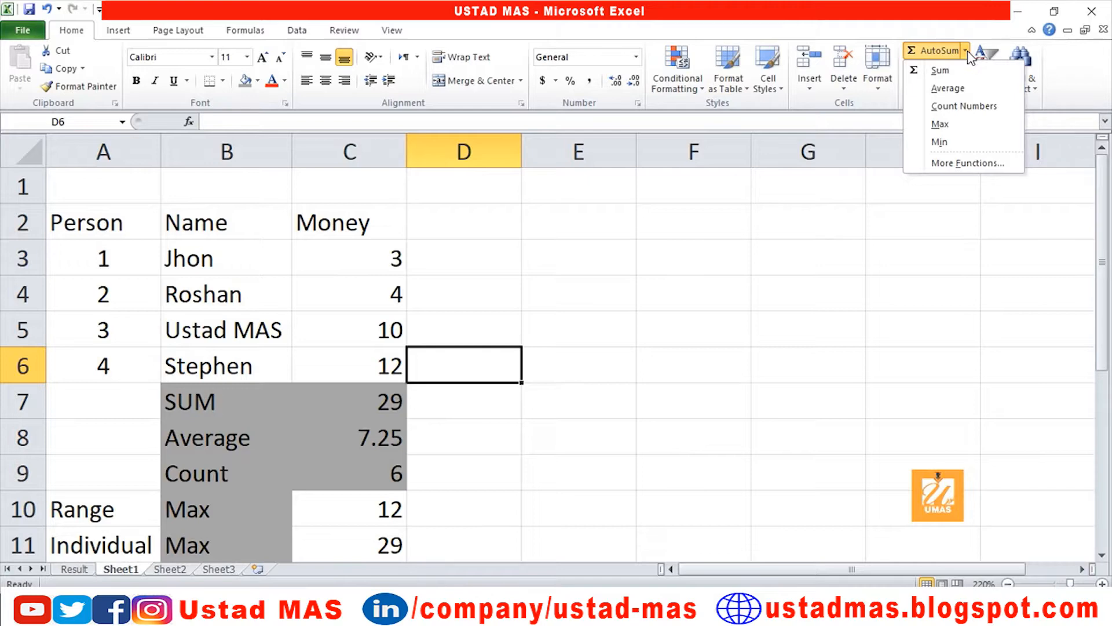
pyautogui.click(811, 235)
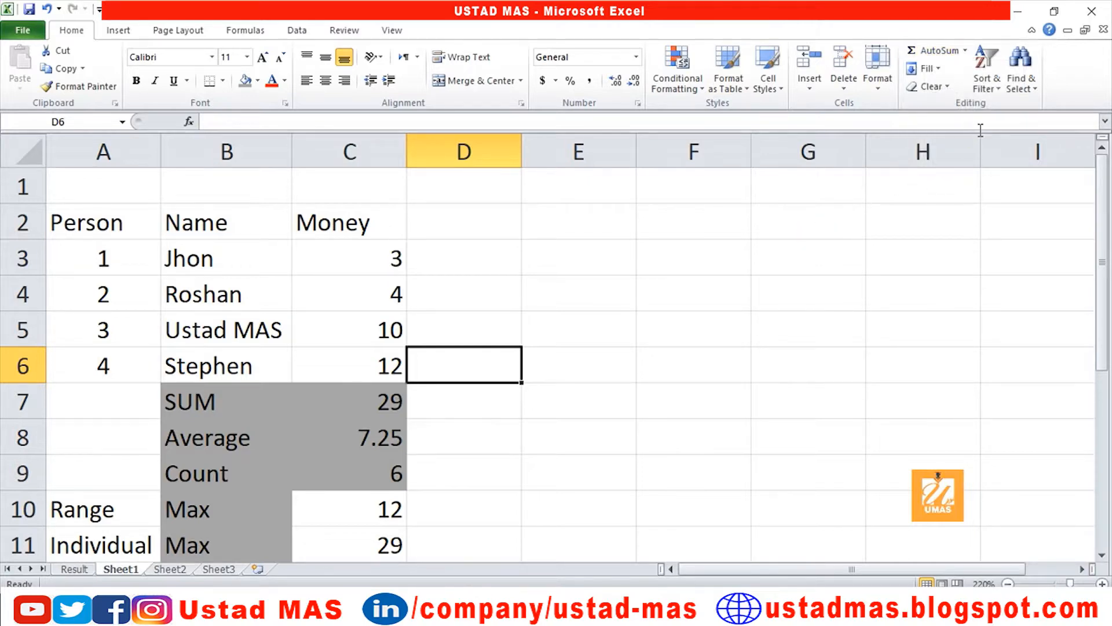
# - Search Sheet1 for the second person's name in the Name column using Find
pyautogui.click(1037, 91)
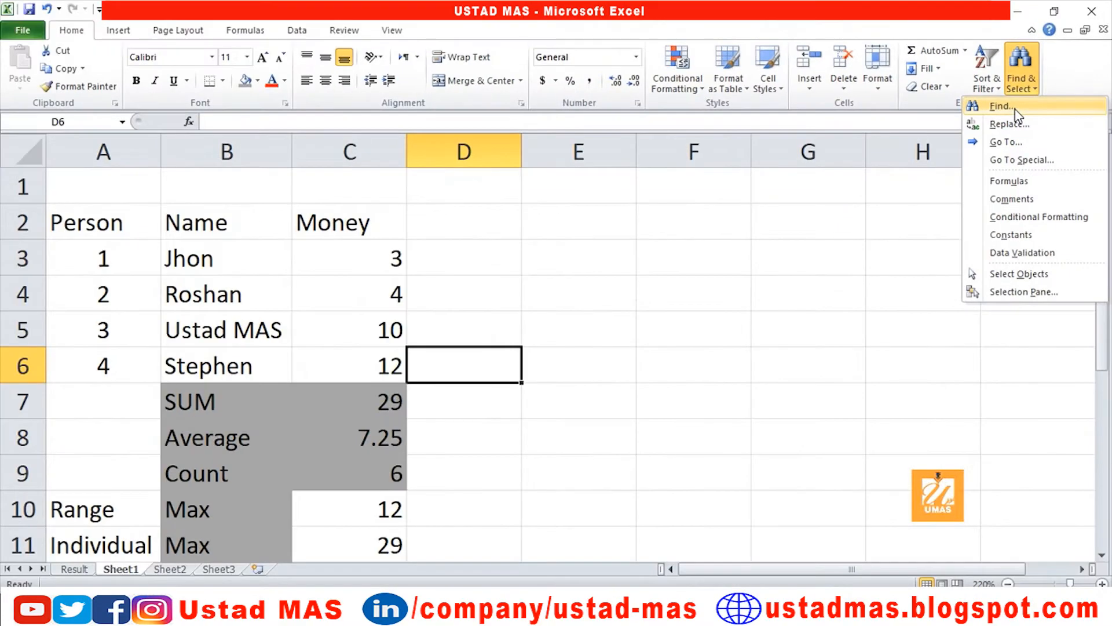
pyautogui.click(1000, 106)
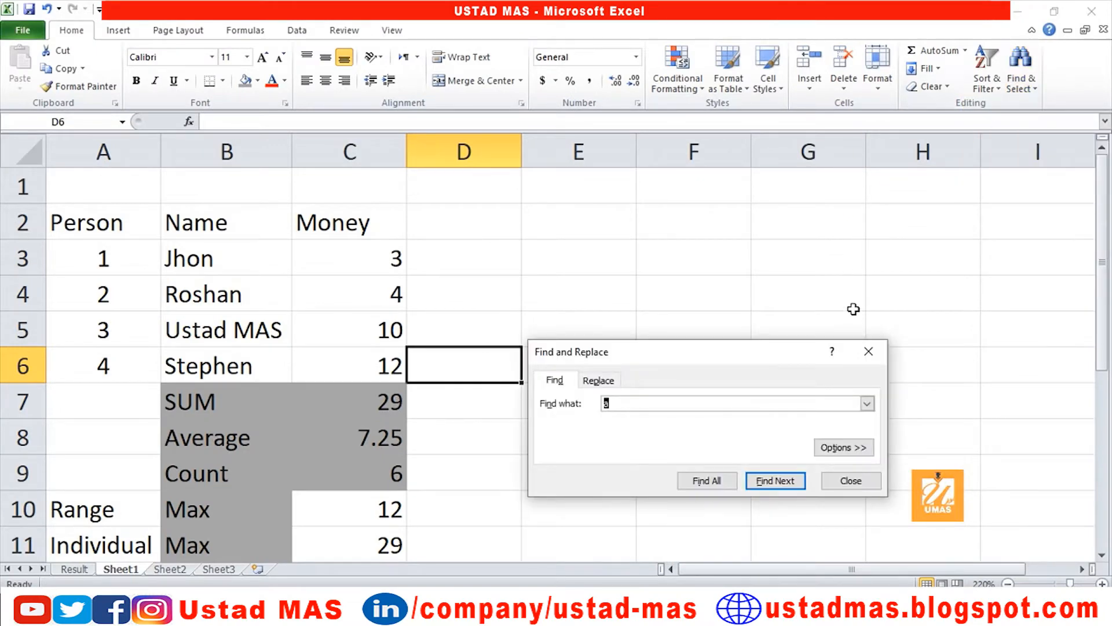
pyautogui.moveTo(740, 356); pyautogui.dragTo(710, 286)
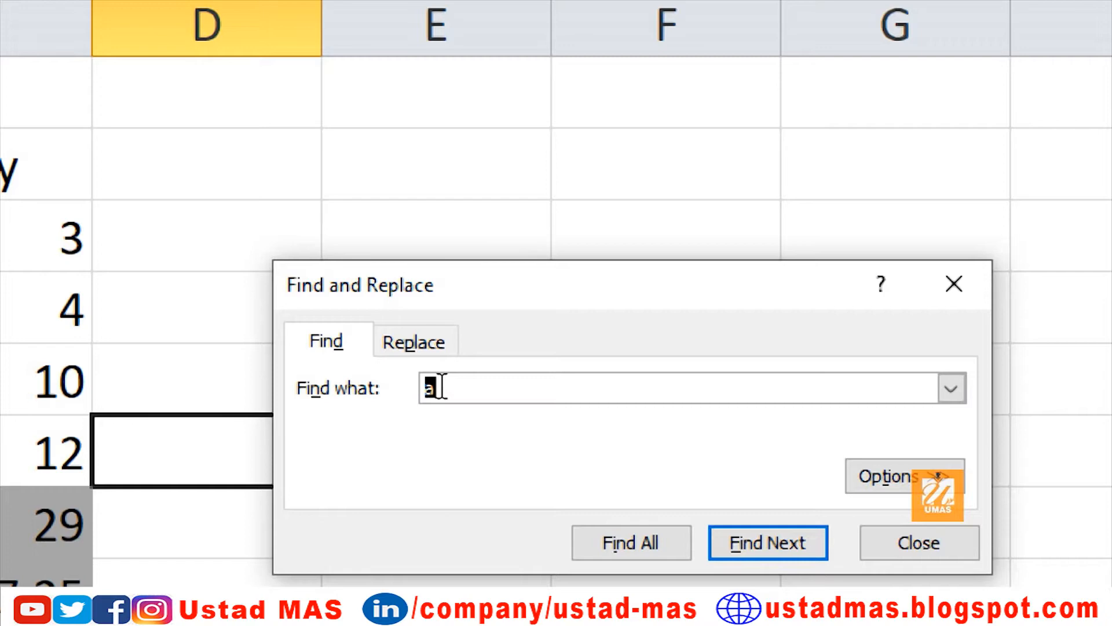
pyautogui.write('roshan')
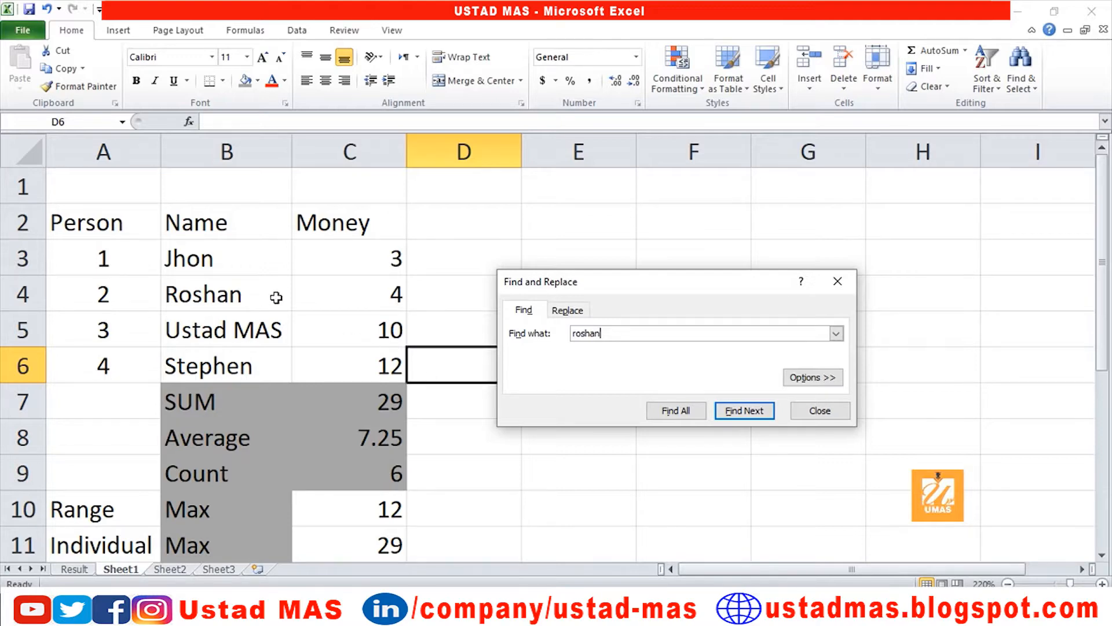
pyautogui.click(745, 411)
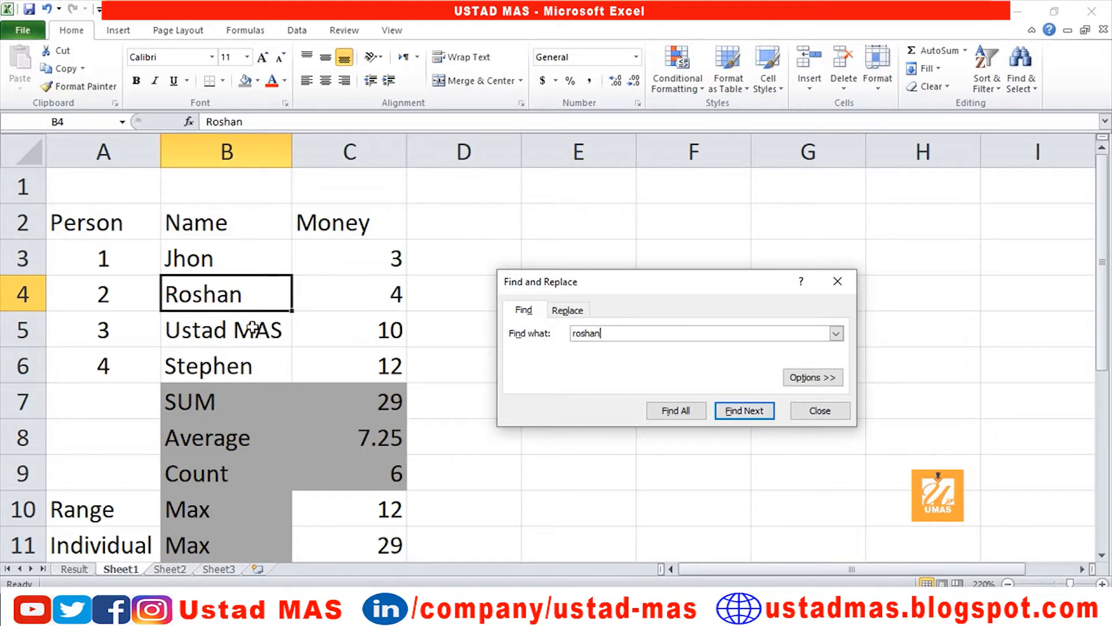
# - Replace the found name in cell B4 with a different first name using Find and Replace, and close the dialog
pyautogui.click(623, 334)
pyautogui.click(568, 311)
pyautogui.click(616, 350)
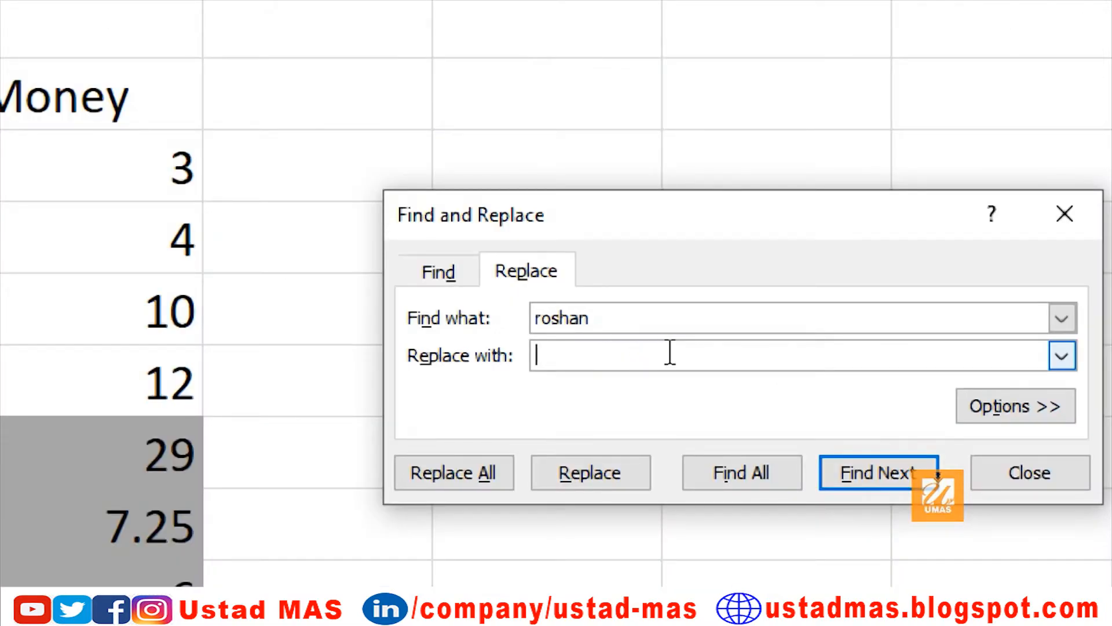
pyautogui.write('Rehan')
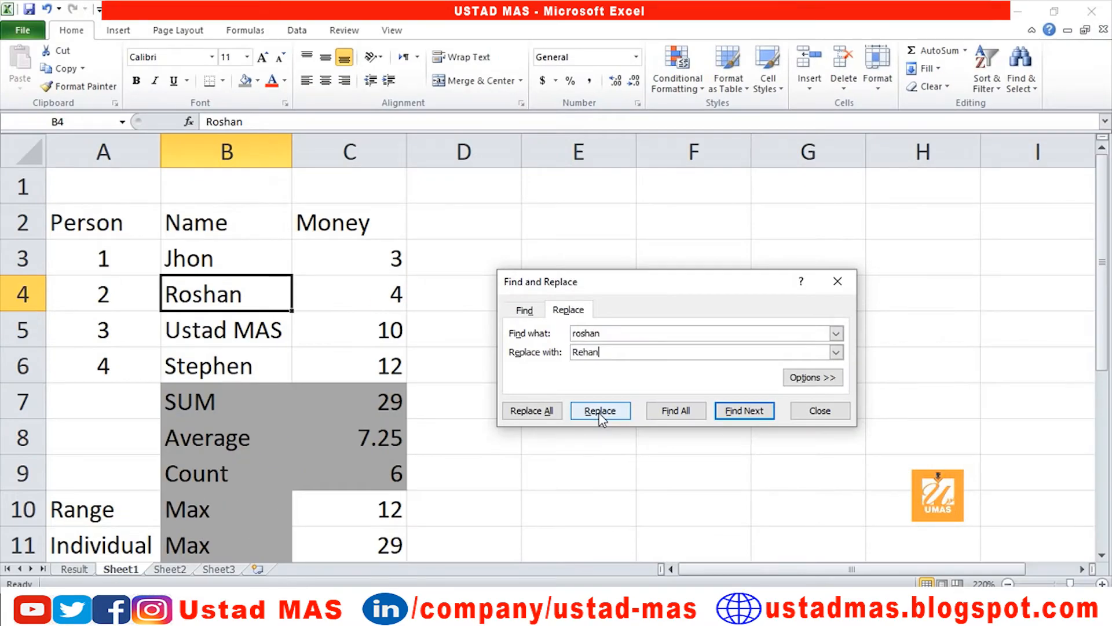
pyautogui.click(600, 414)
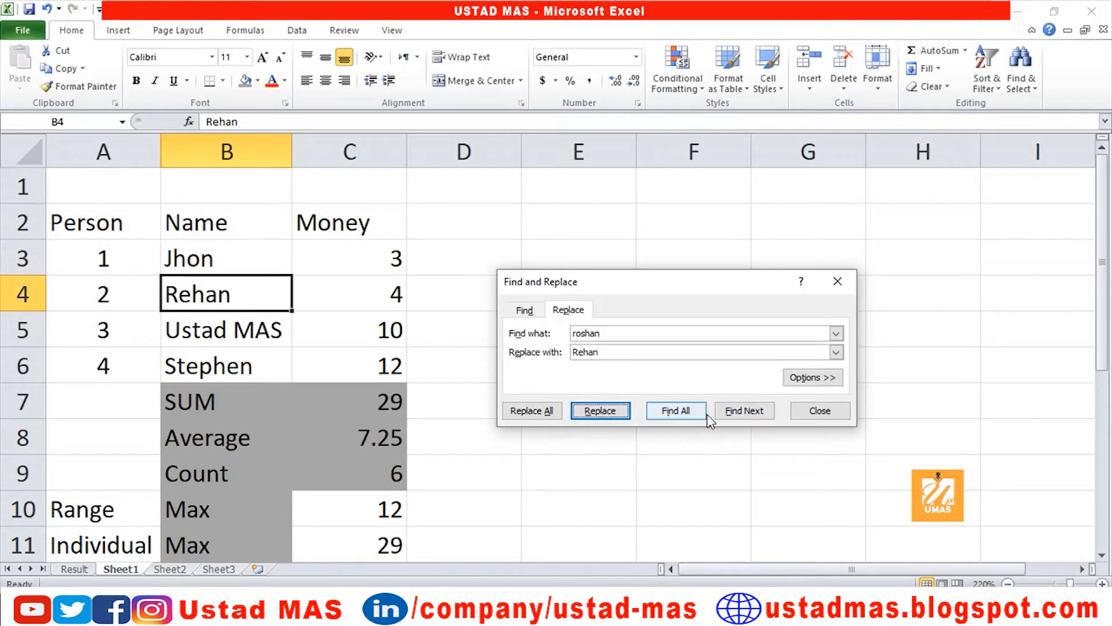
pyautogui.click(835, 414)
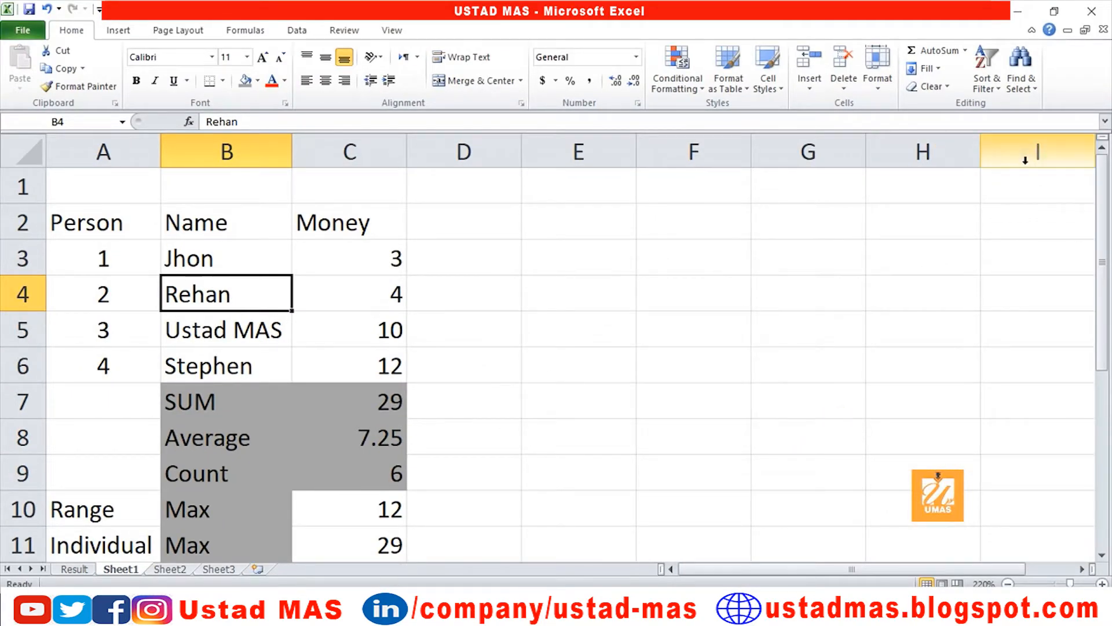
pyautogui.click(1036, 87)
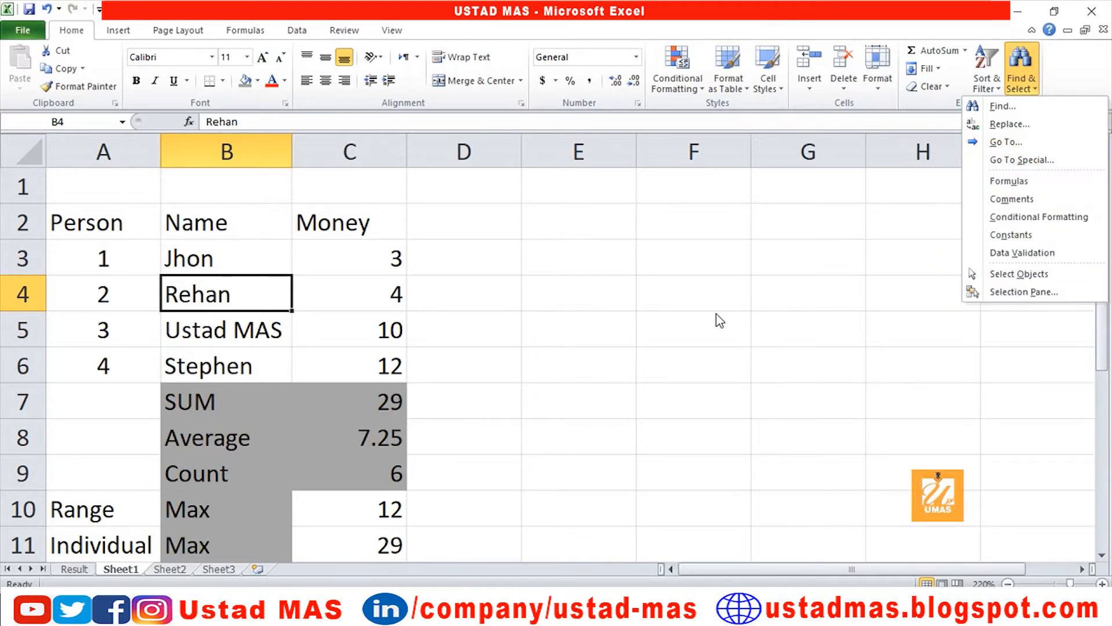
pyautogui.click(666, 312)
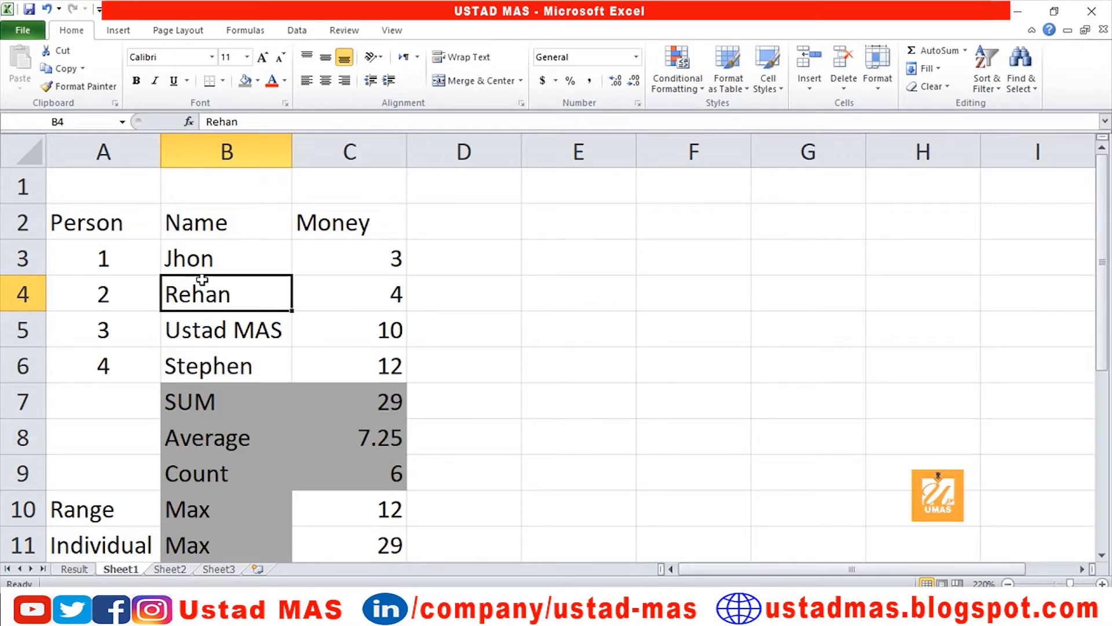
pyautogui.click(106, 178)
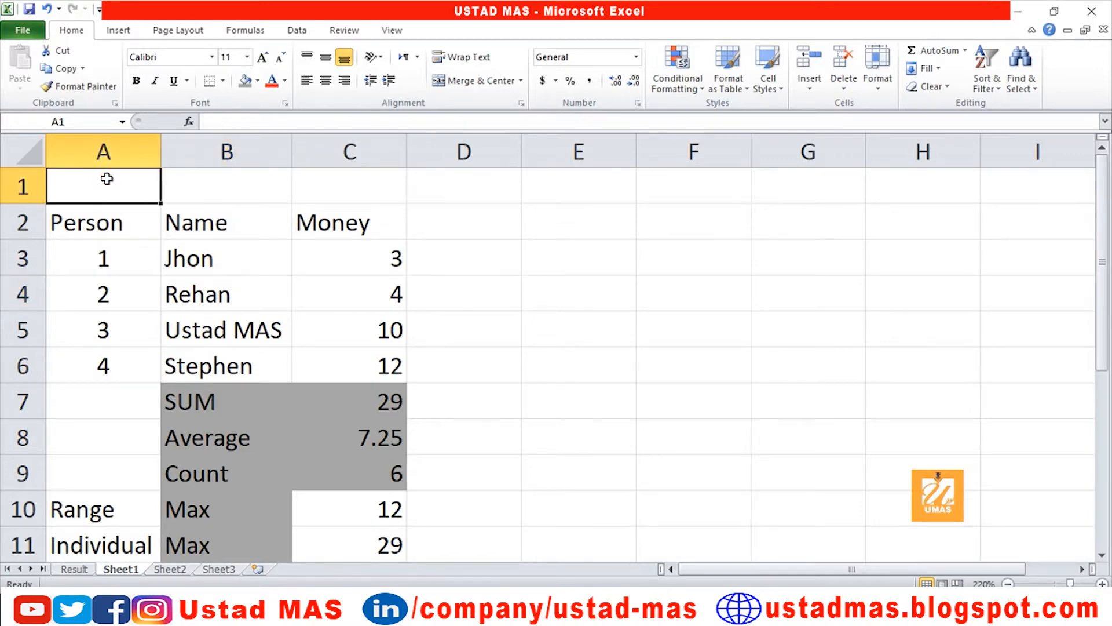
pyautogui.click(236, 283)
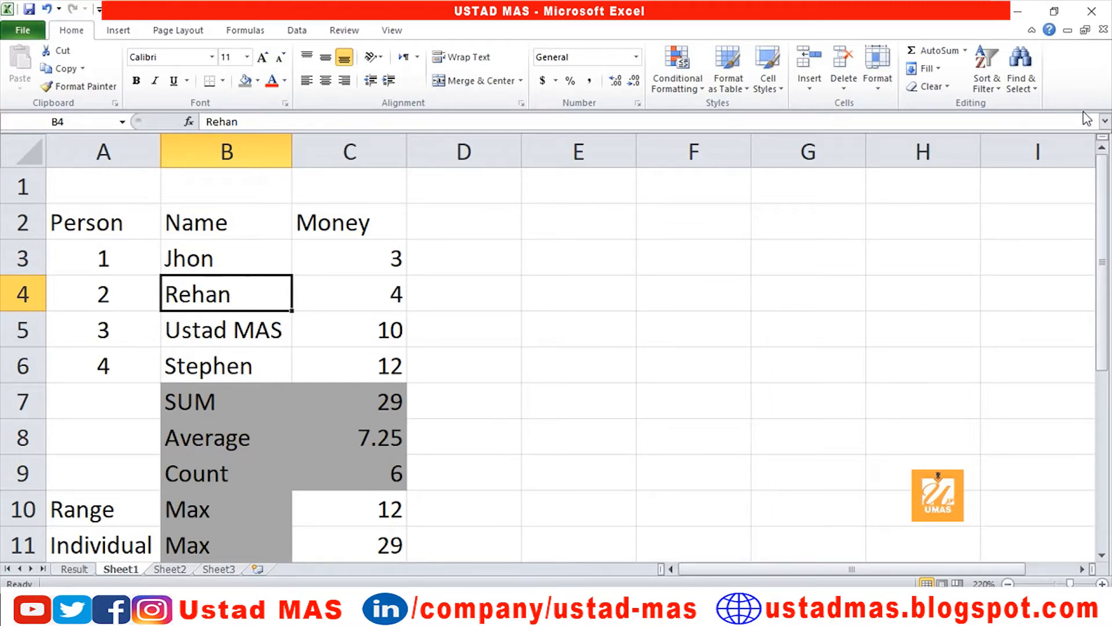
# - Jump to cell A1 using the Go To command with the reference a1
pyautogui.click(1036, 91)
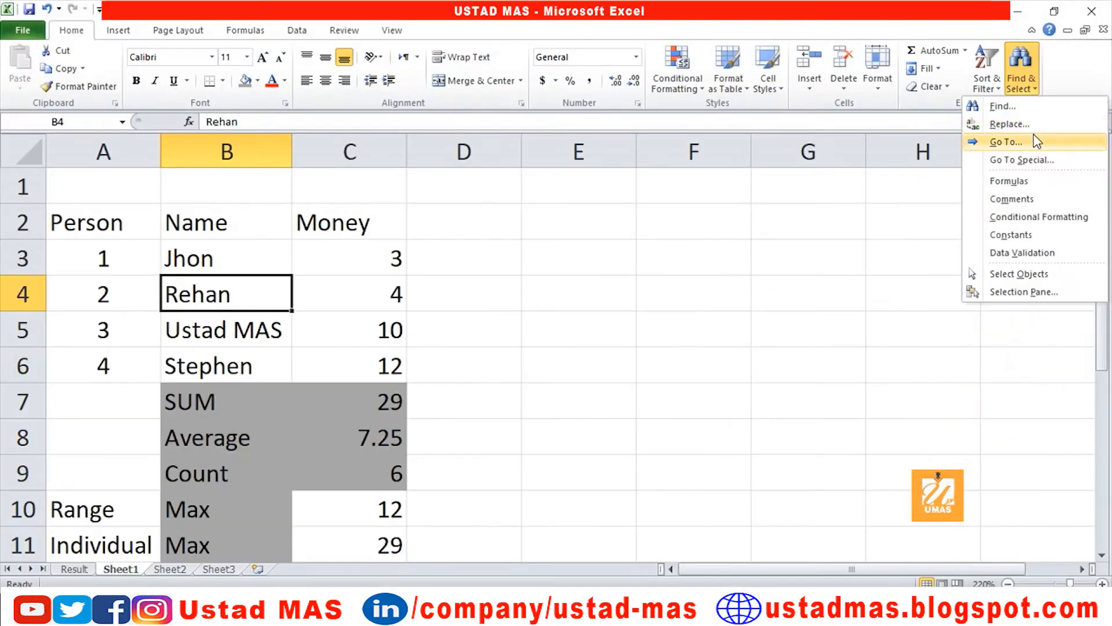
pyautogui.click(1009, 145)
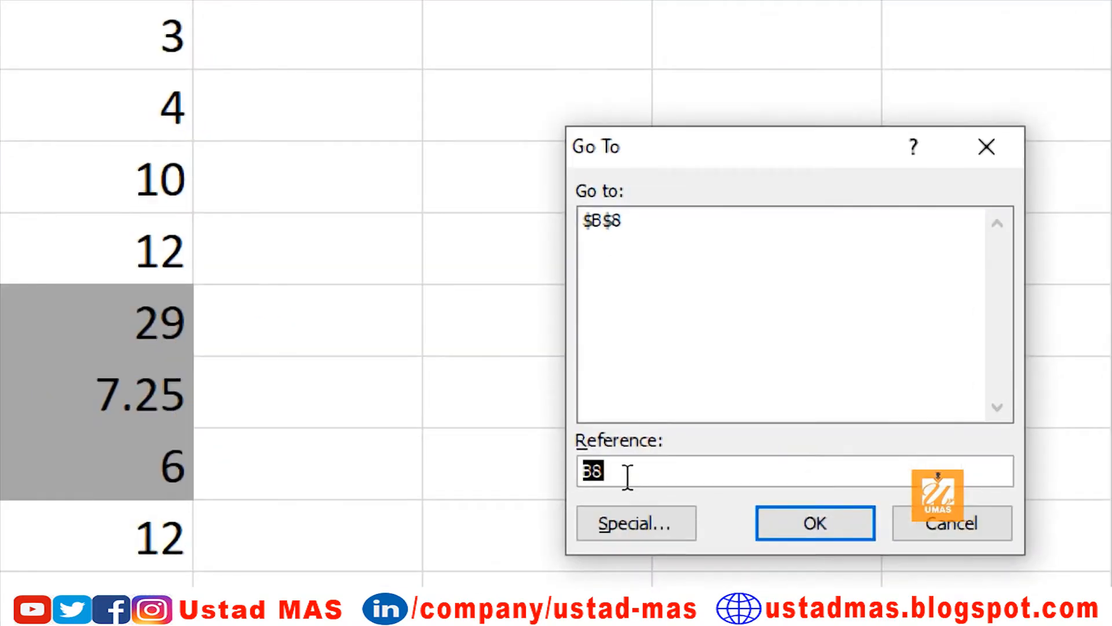
pyautogui.click(627, 478)
pyautogui.doubleClick(620, 472)
pyautogui.write('a1')
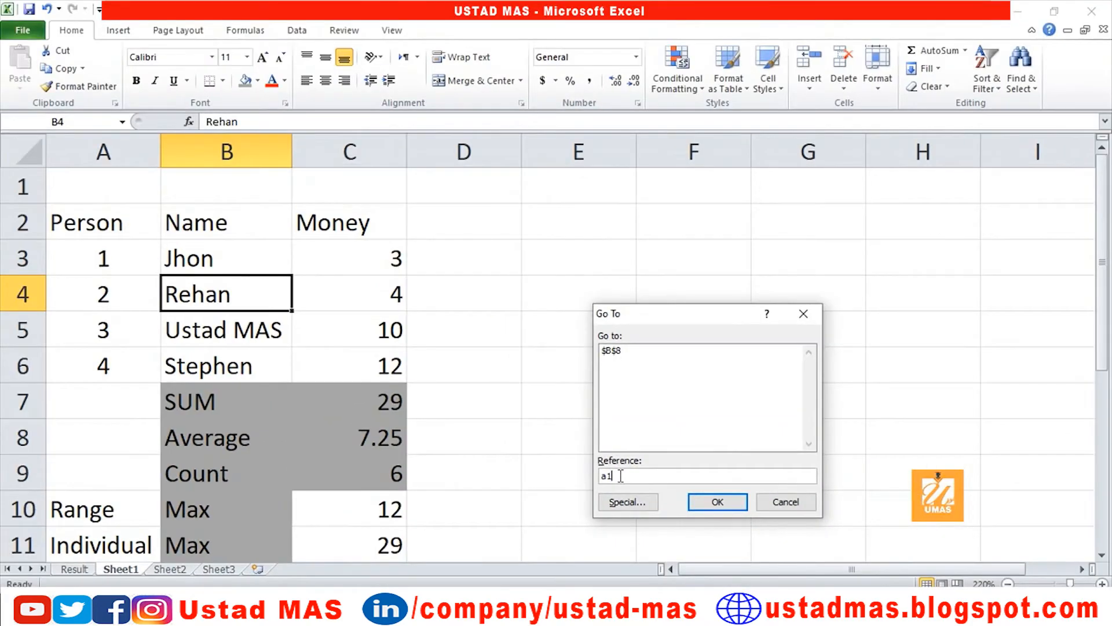
pyautogui.click(716, 503)
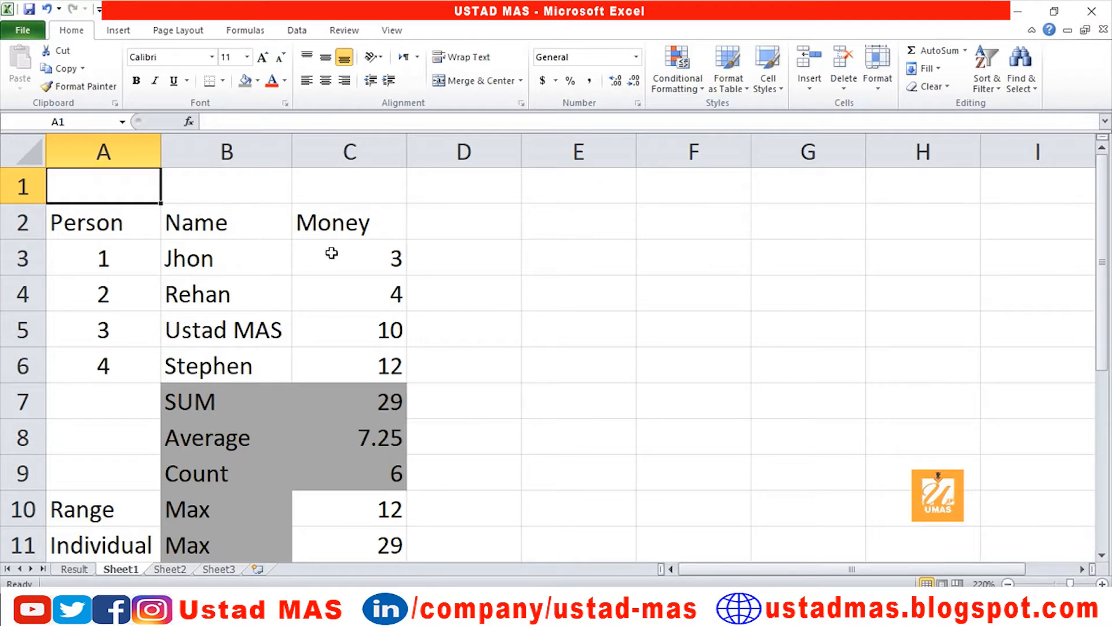
# - Examine the selection types offered by Go To Special with cell G3 selected, and leave the dialog without applying any
pyautogui.click(789, 255)
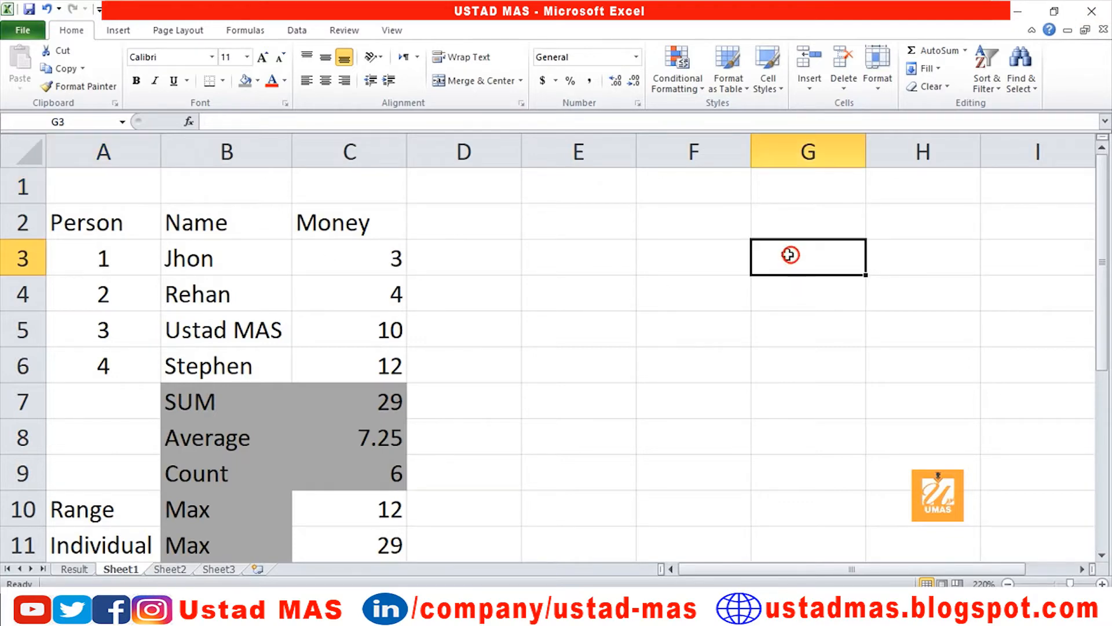
pyautogui.click(1032, 90)
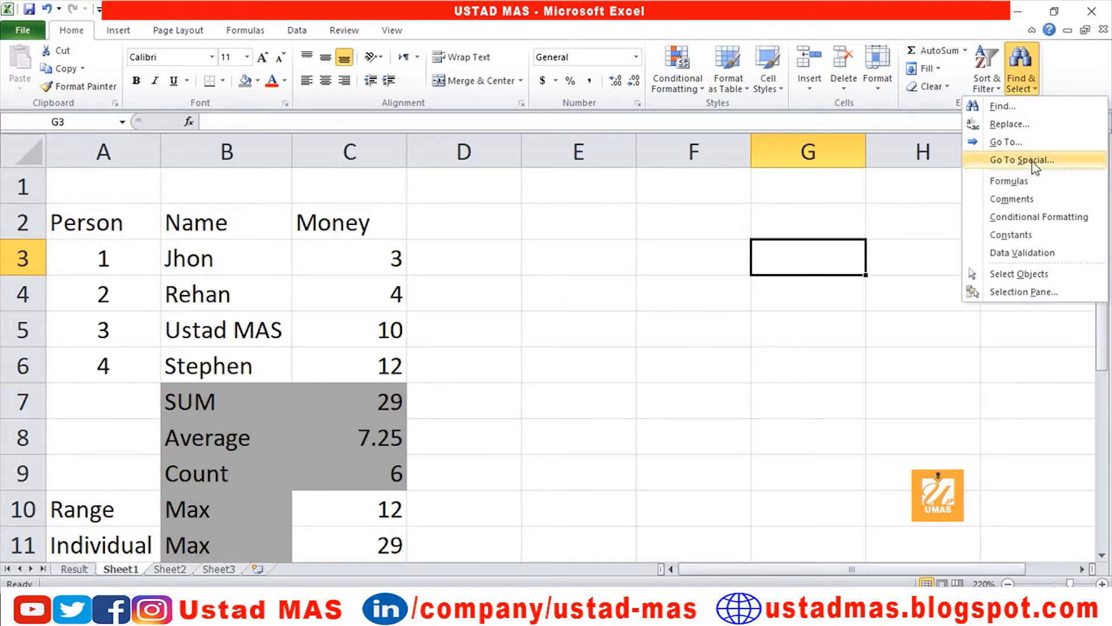
pyautogui.click(1036, 161)
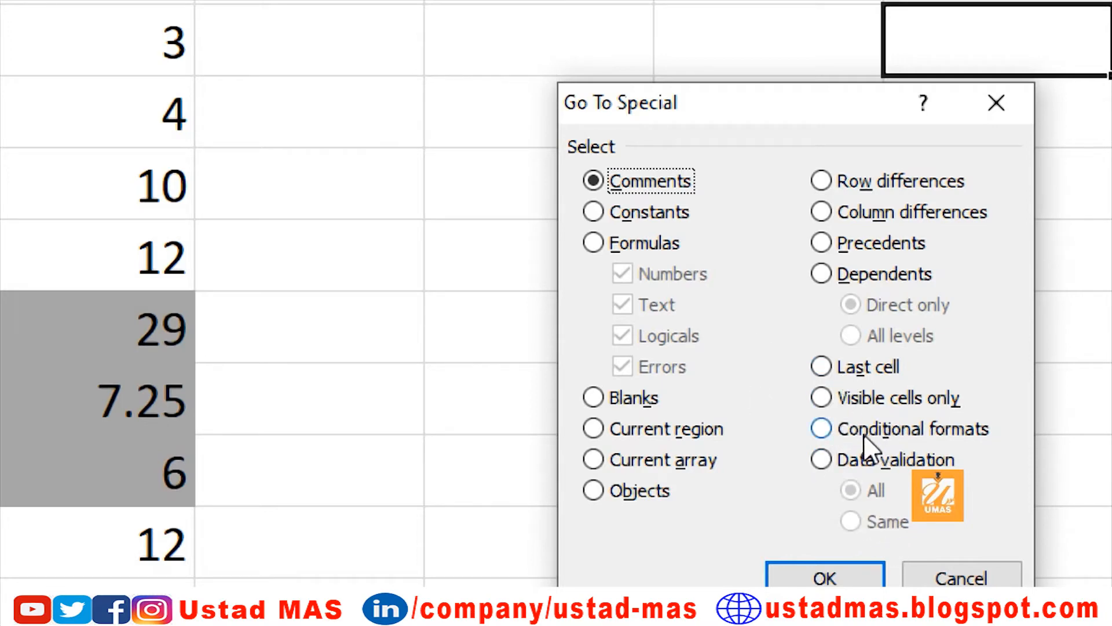
pyautogui.click(968, 578)
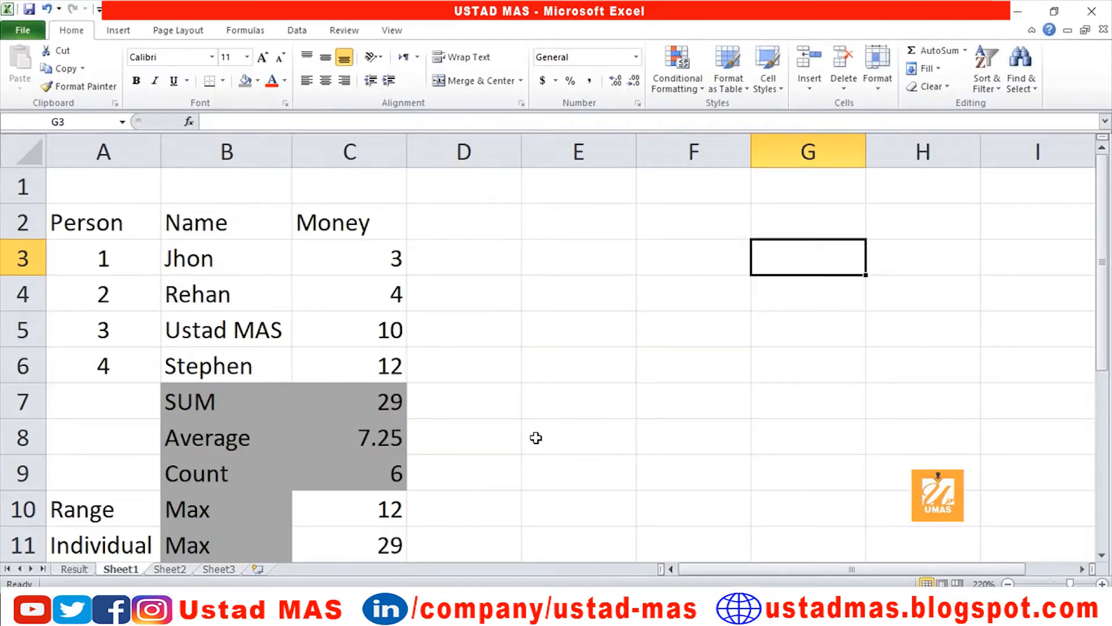
# - Add a comment reading "sc" to the name in cell D11 of the Result sheet
pyautogui.click(76, 570)
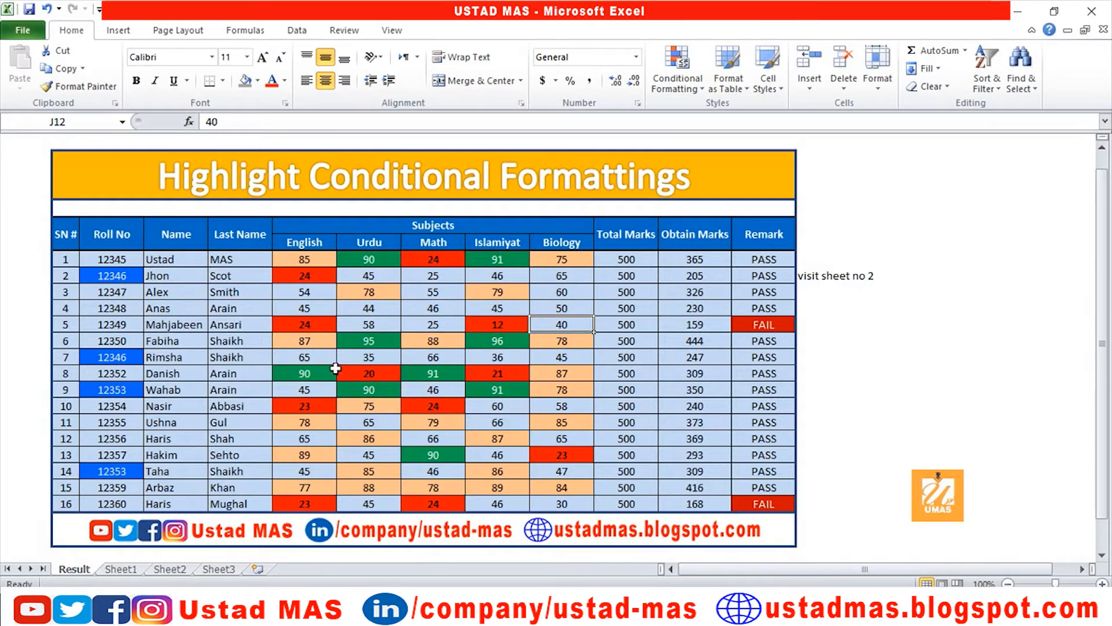
pyautogui.click(177, 312)
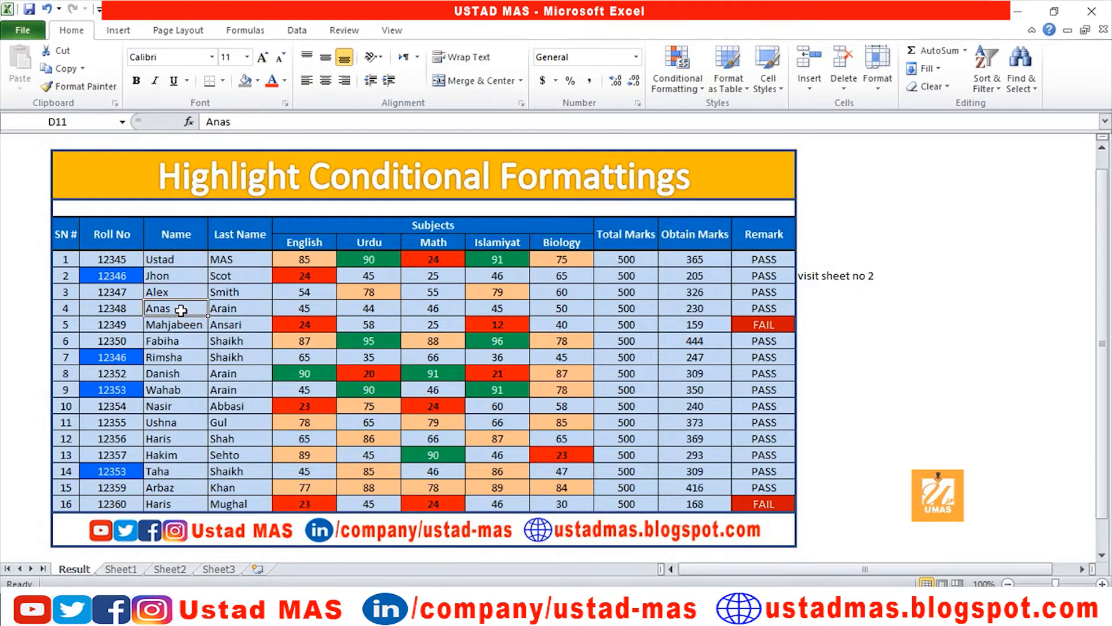
pyautogui.click(342, 31)
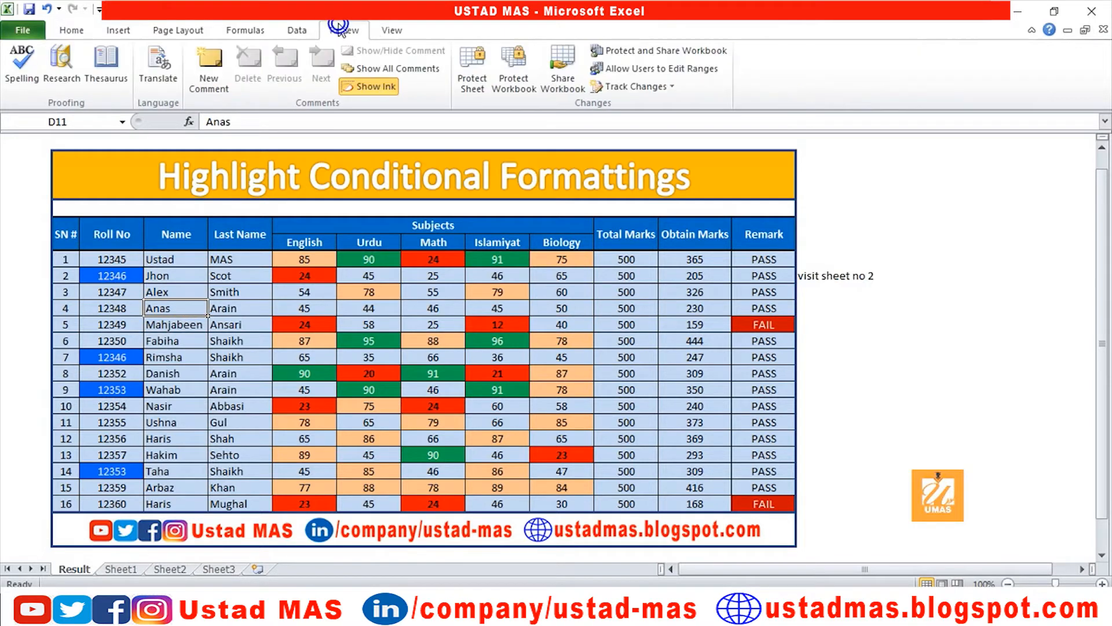
pyautogui.click(218, 60)
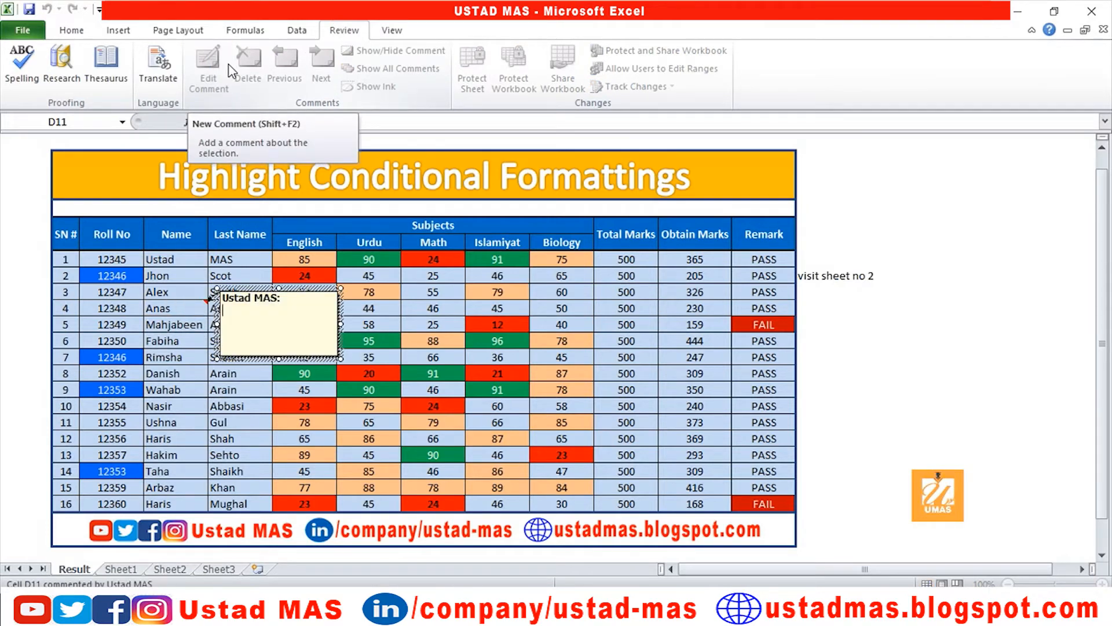
pyautogui.write('sc')
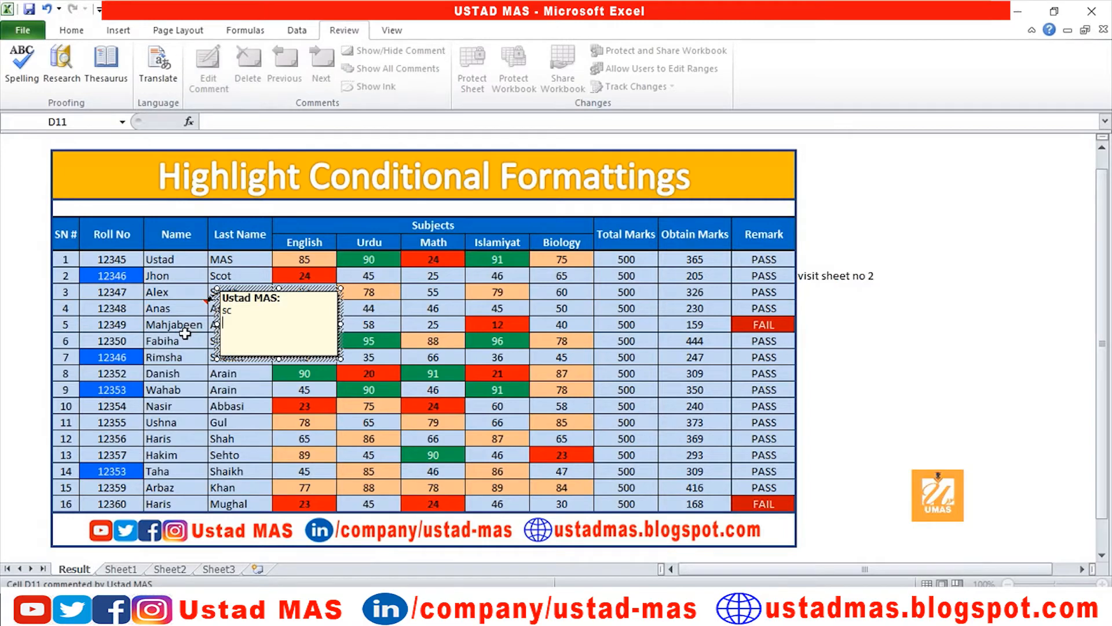
pyautogui.click(168, 311)
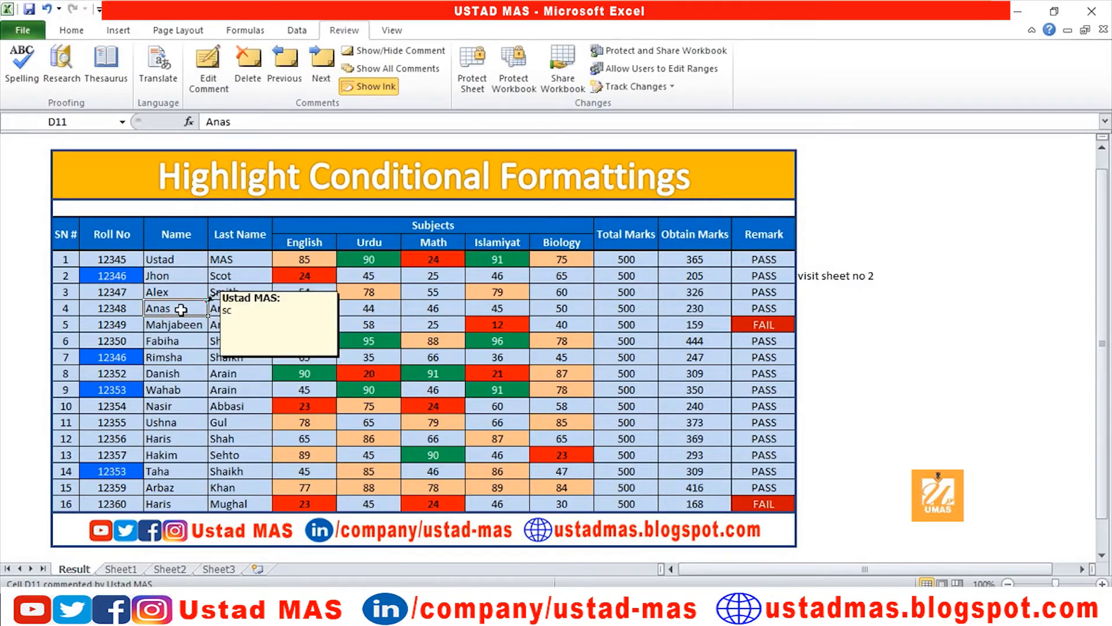
pyautogui.click(162, 345)
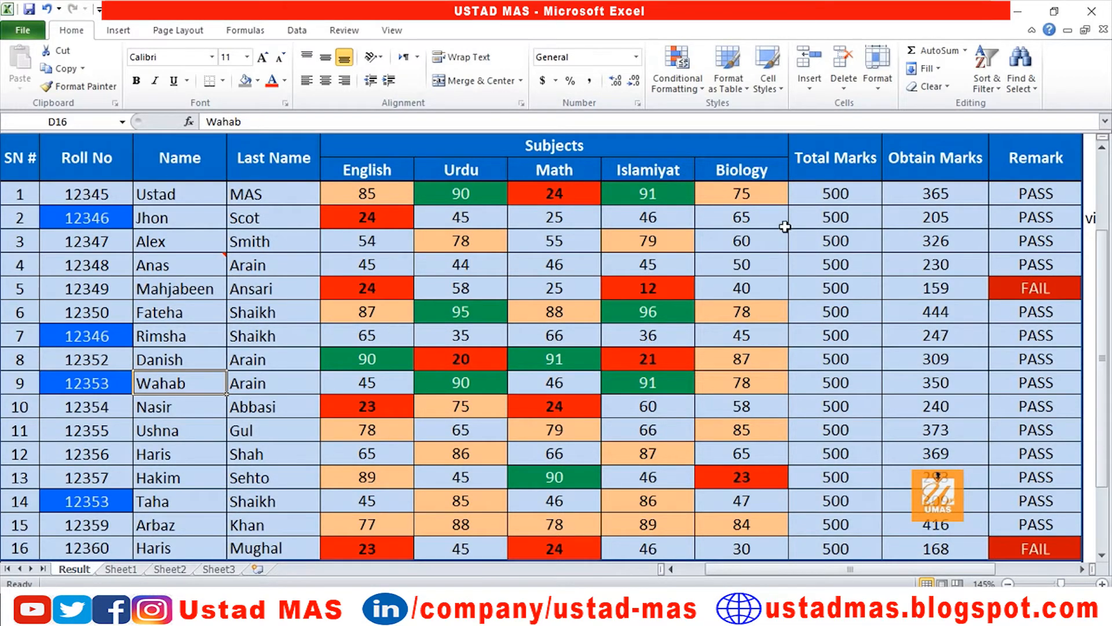
# - Select the cells that contain comments on the Result sheet using Go To Special with the Comments option
pyautogui.click(1035, 88)
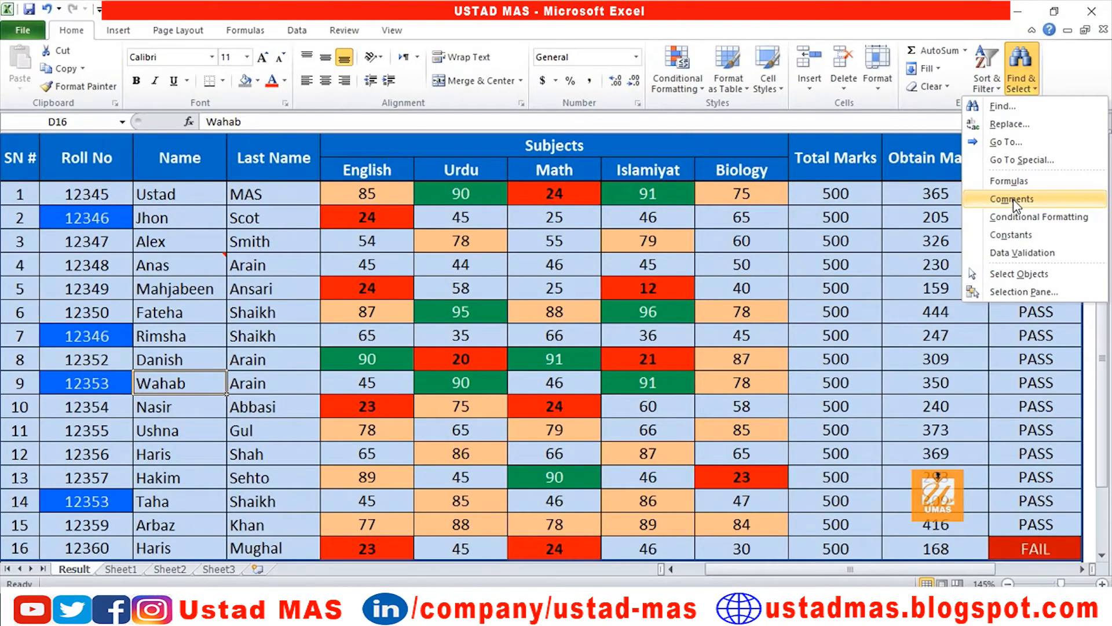
pyautogui.click(1020, 162)
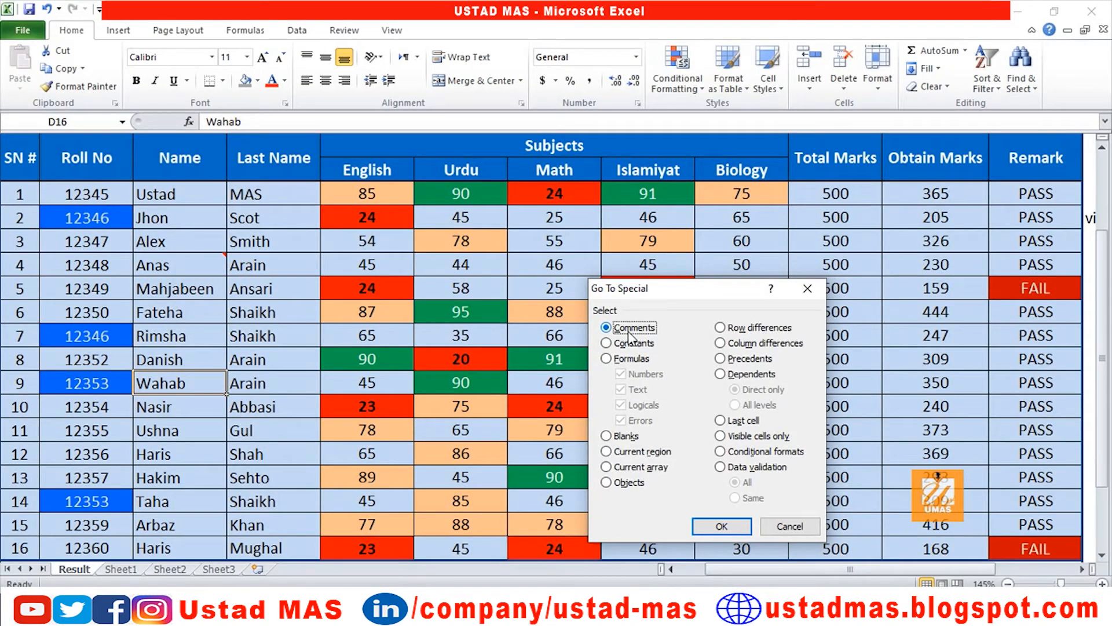
pyautogui.click(714, 529)
pyautogui.moveTo(183, 277)
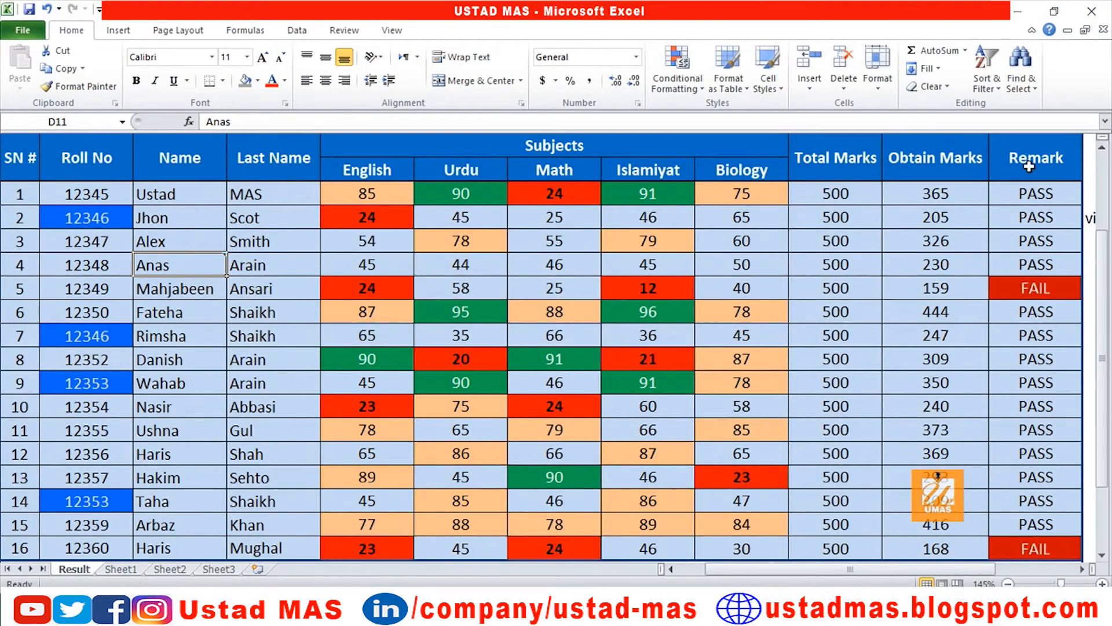
# - Select all cells containing formulas on the Result sheet, and clear that selection by selecting cell K14
pyautogui.click(1037, 93)
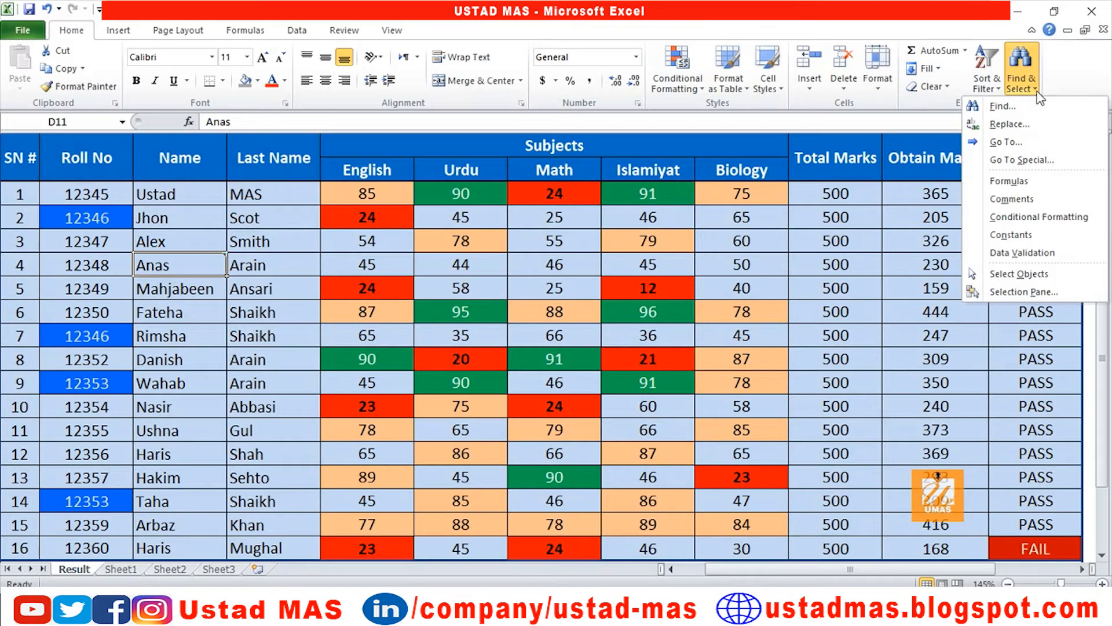
pyautogui.click(678, 278)
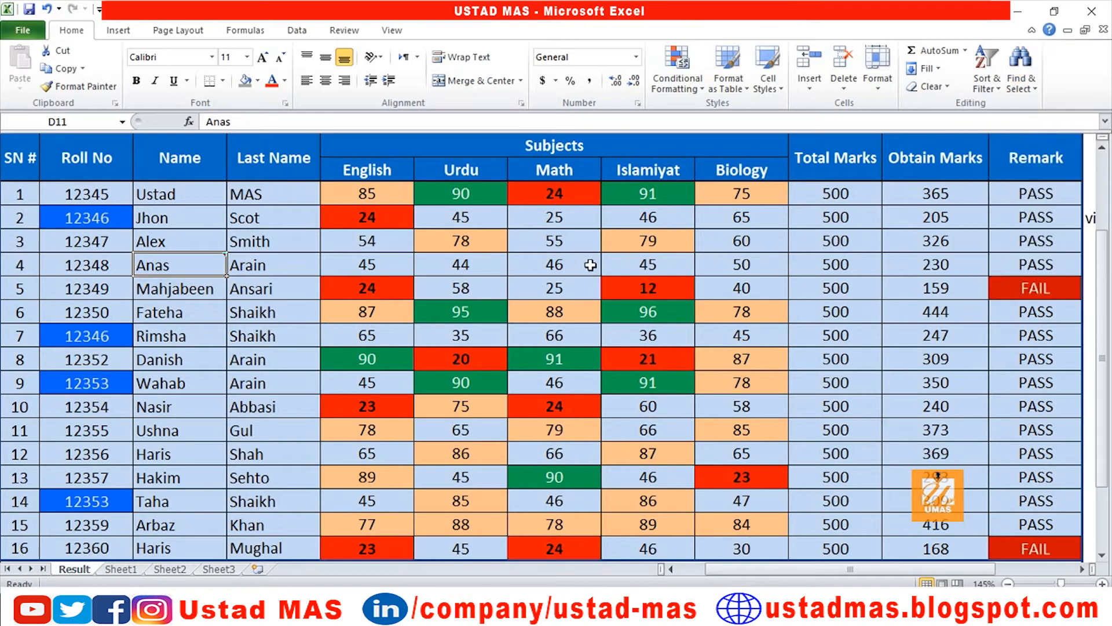
pyautogui.click(1038, 88)
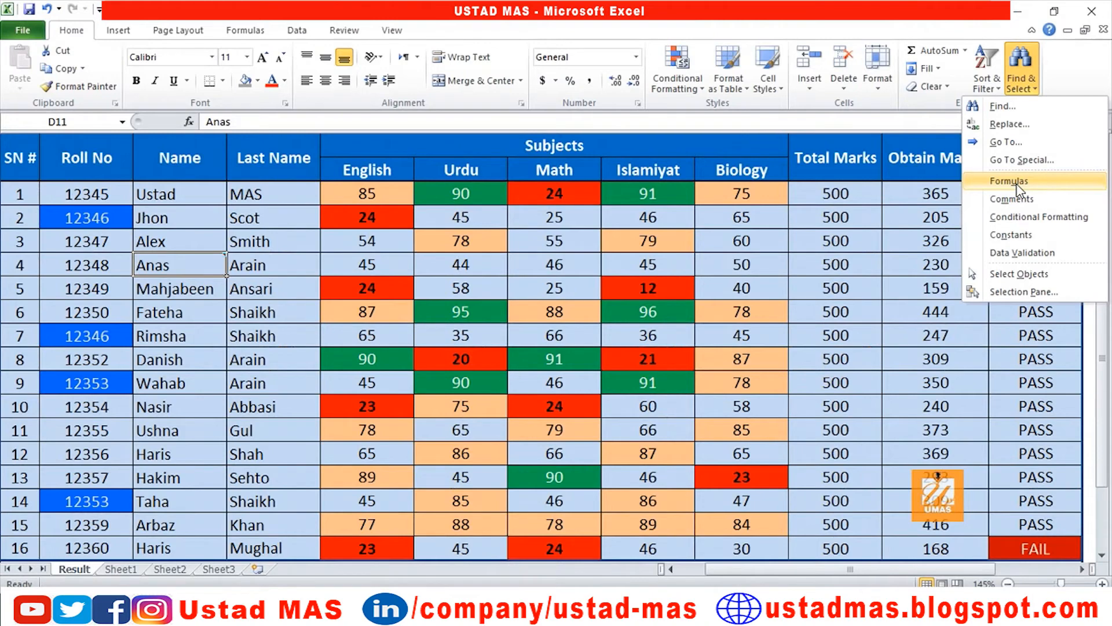
pyautogui.click(1010, 181)
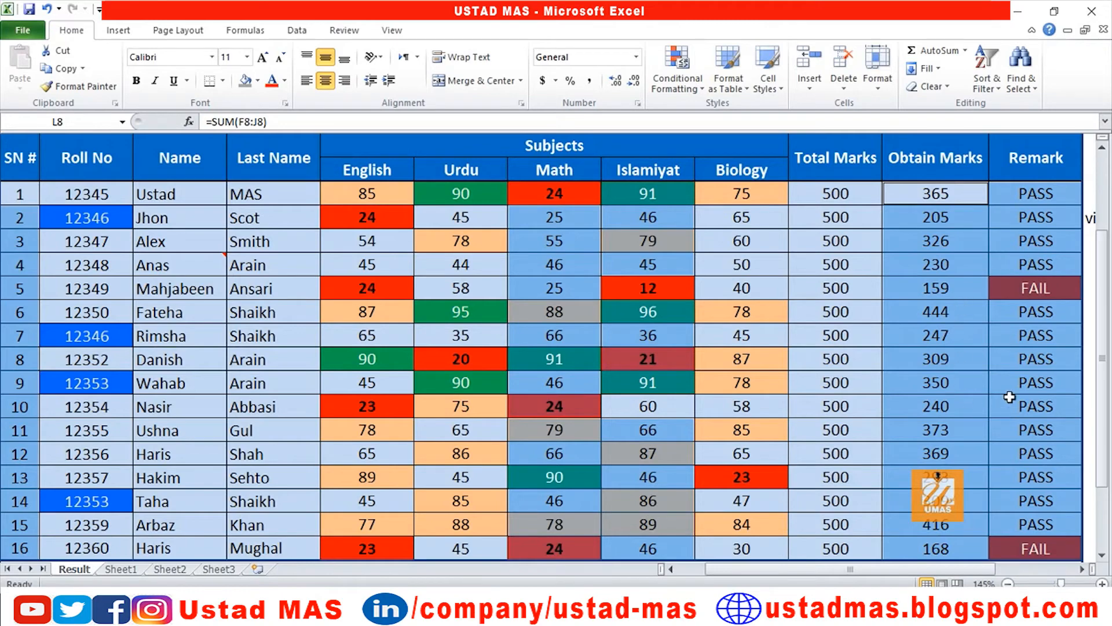
pyautogui.click(837, 334)
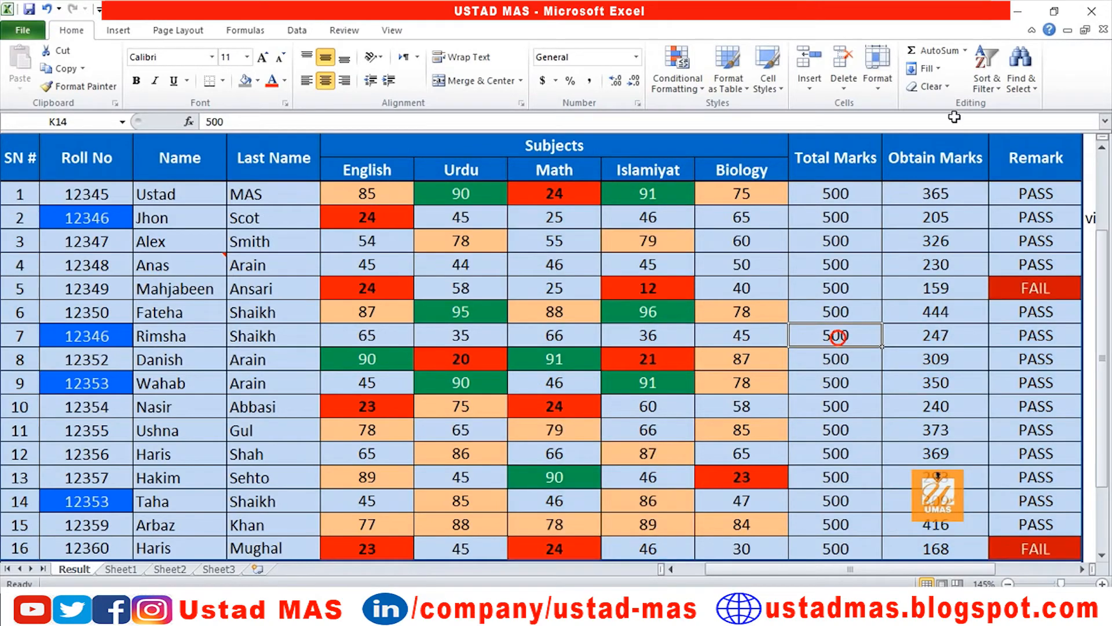
# - Select the cells with conditional formatting, followed by the cells with constants, and finish on cell K13
pyautogui.click(1022, 85)
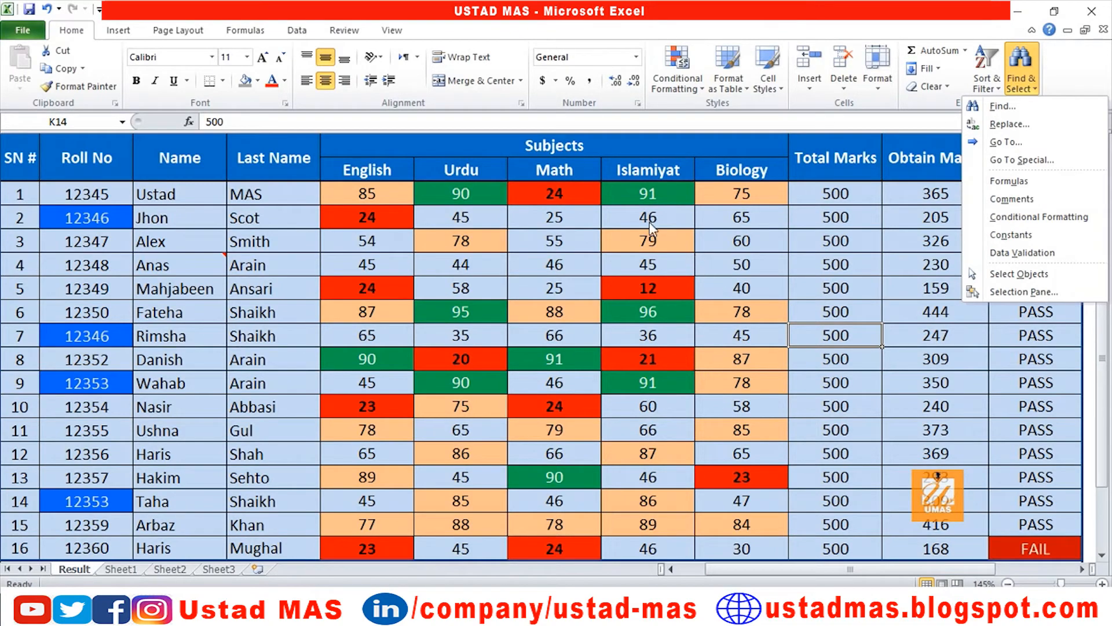
pyautogui.click(1074, 218)
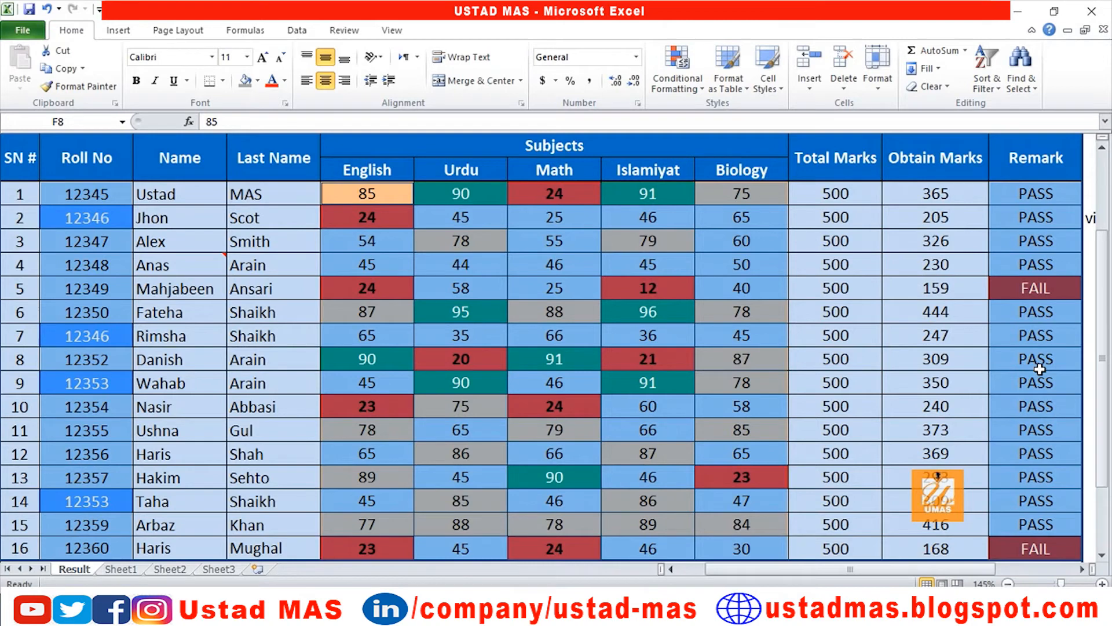
pyautogui.click(1035, 99)
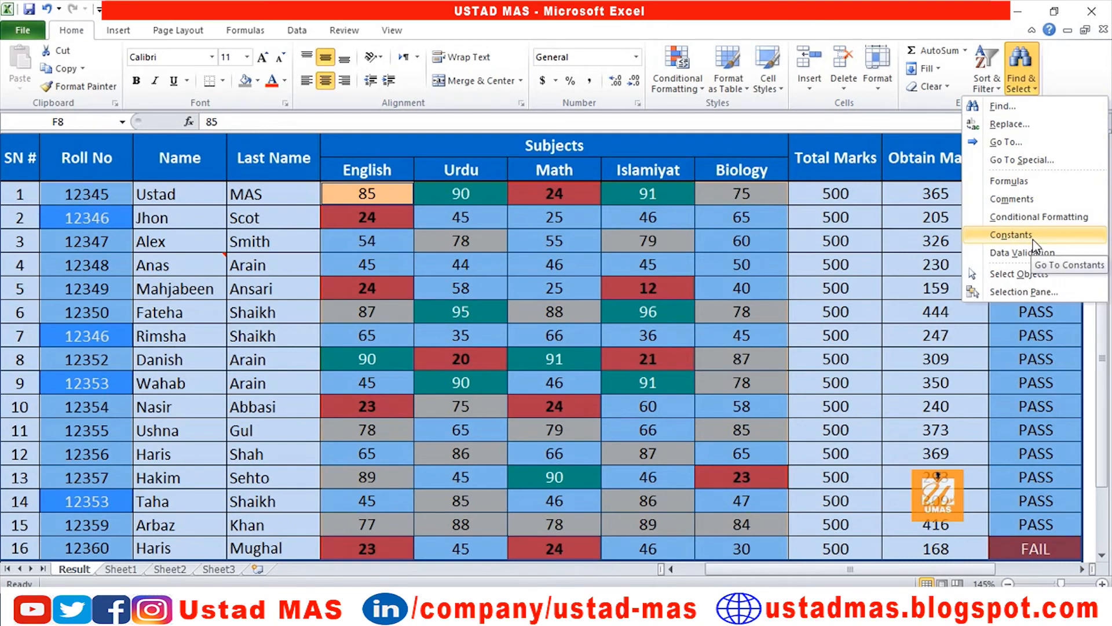
pyautogui.click(1011, 235)
pyautogui.click(843, 313)
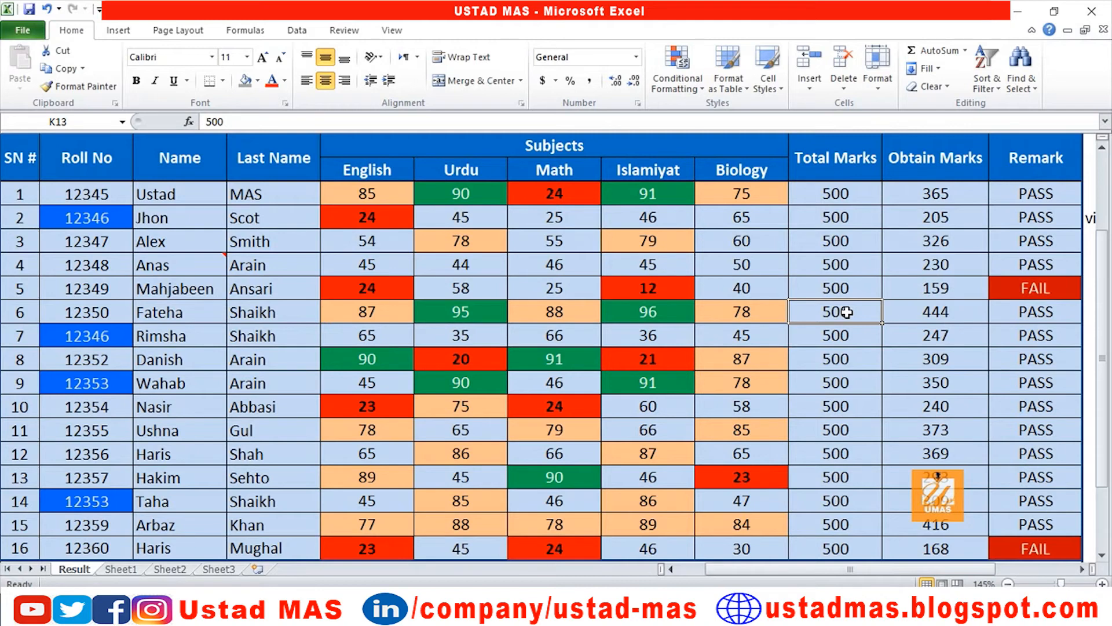
# - Move to empty cell G1048573 near the end of the sheet, select all constants from there, and finish on cell I16
pyautogui.hotkey('ctrl', 'Down')
pyautogui.hotkey('ctrl', 'Down')
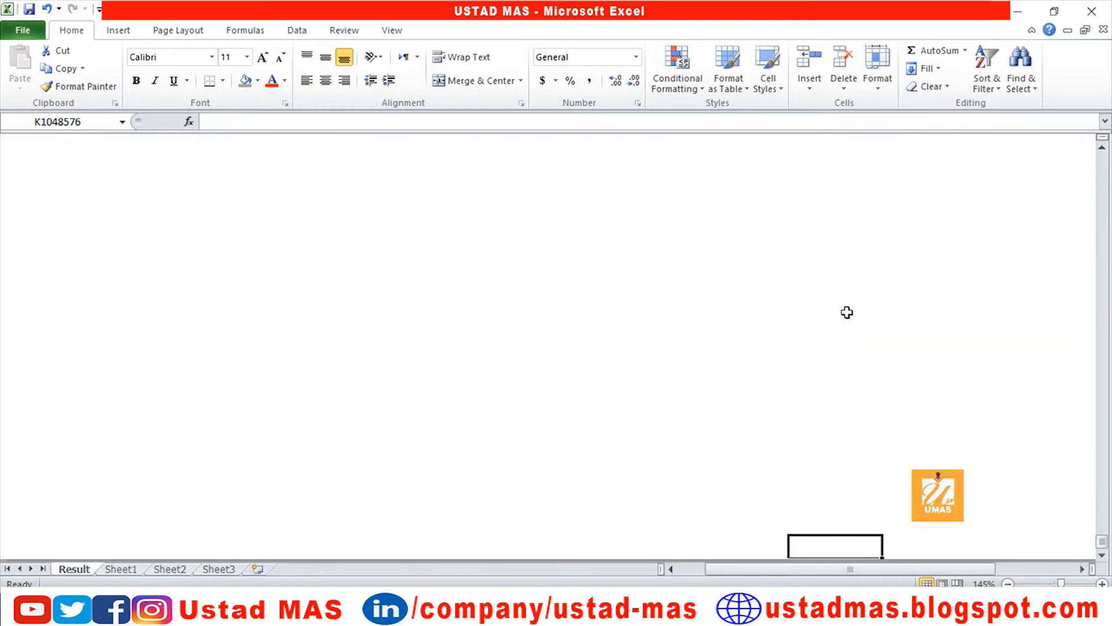
pyautogui.press('Up')
pyautogui.press('Up')
pyautogui.press('Up')
pyautogui.press('Left')
pyautogui.press('Left')
pyautogui.press('Left')
pyautogui.press('Left')
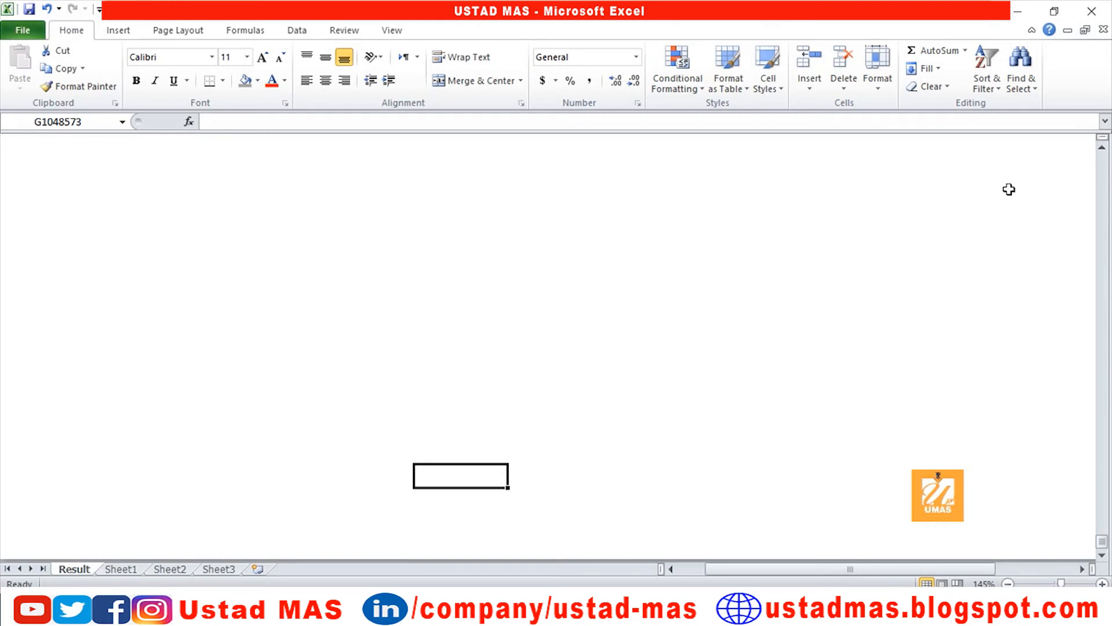
pyautogui.click(1021, 84)
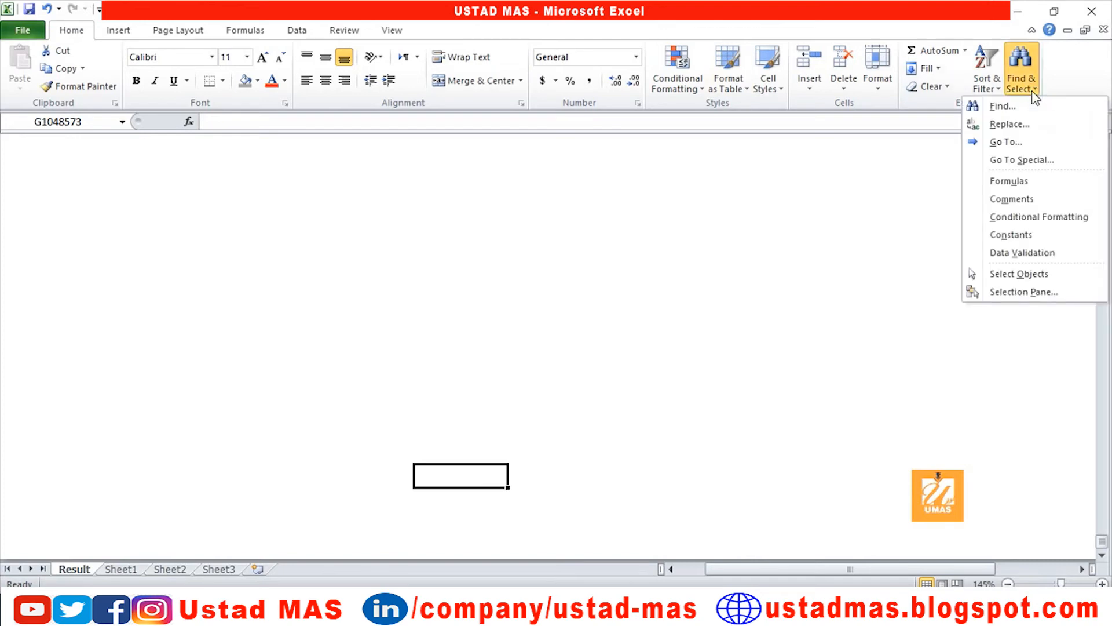
pyautogui.click(1030, 235)
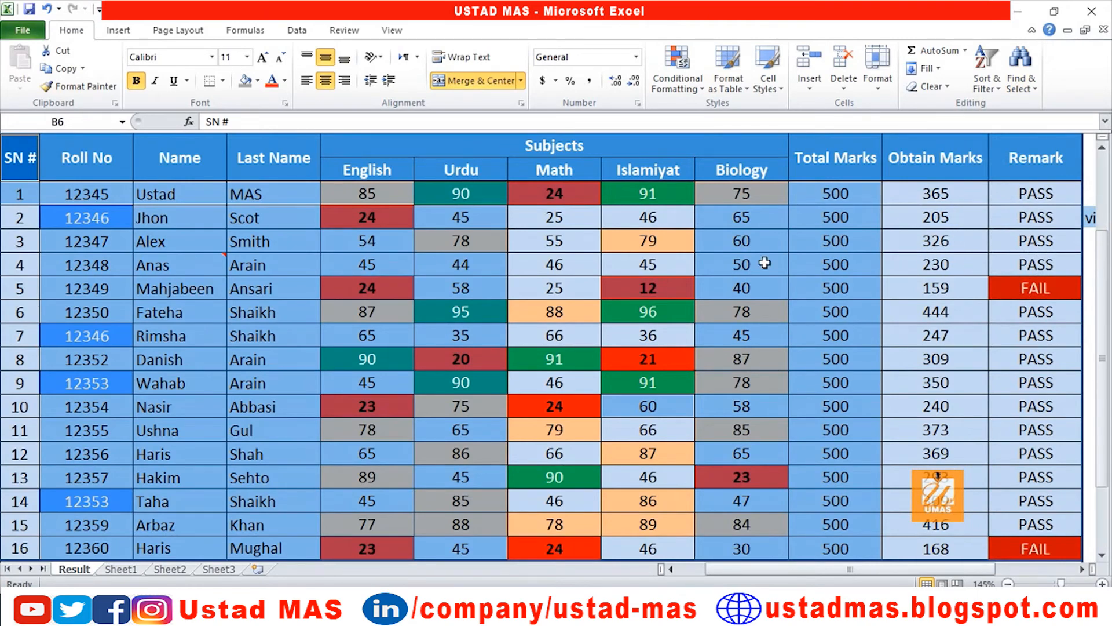
pyautogui.click(665, 374)
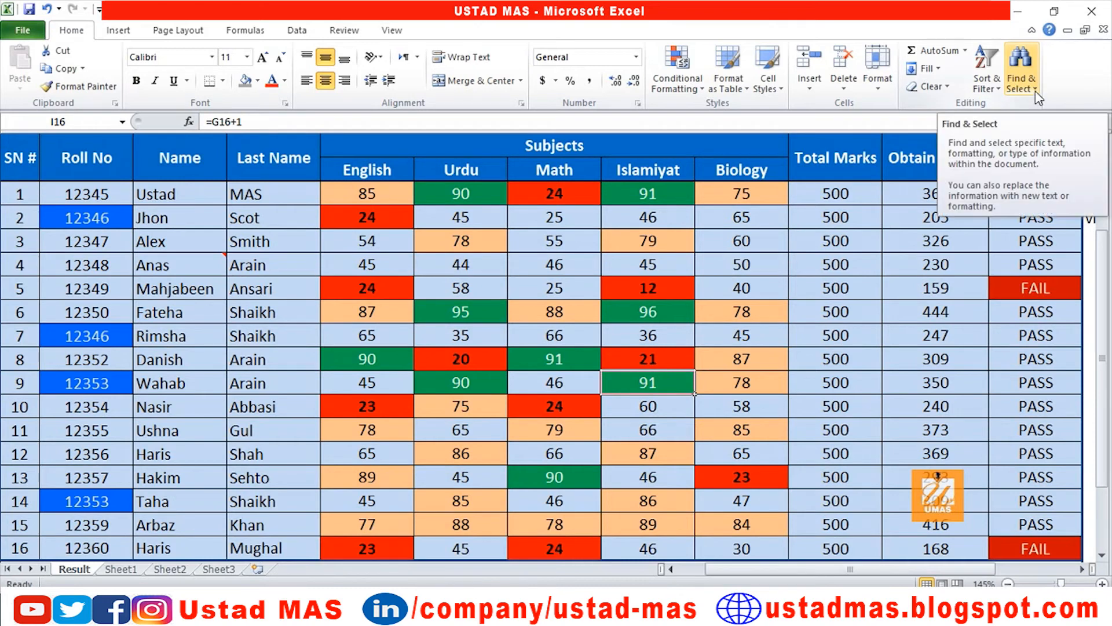
# - Examine the Data Validation option in Find & Select and the Data Validation command among the data tools, without applying either
pyautogui.click(1021, 83)
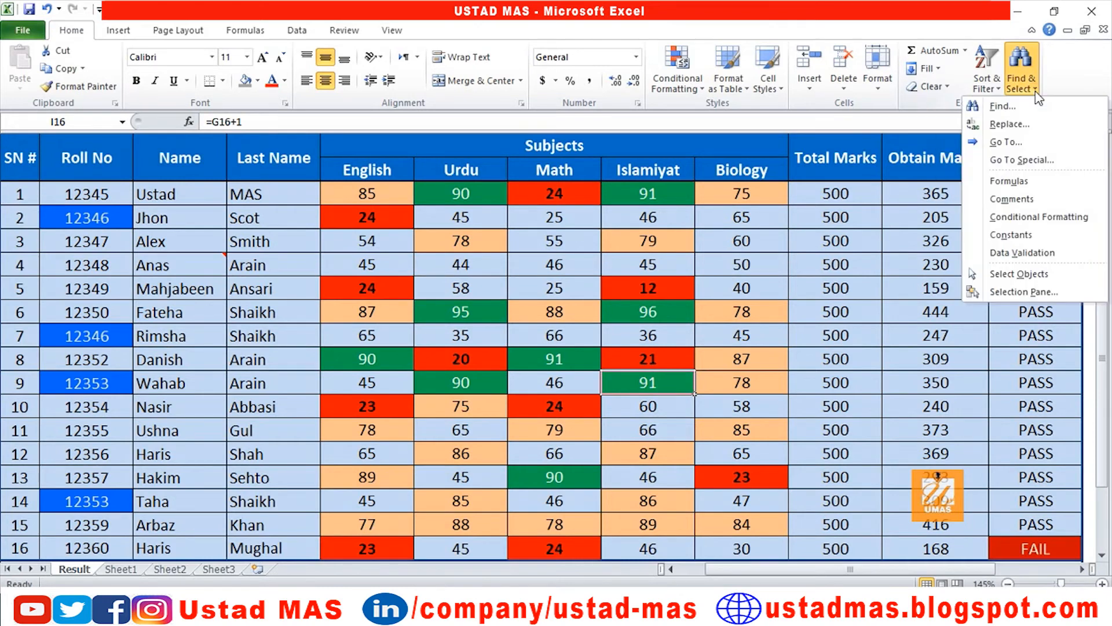
pyautogui.click(1036, 91)
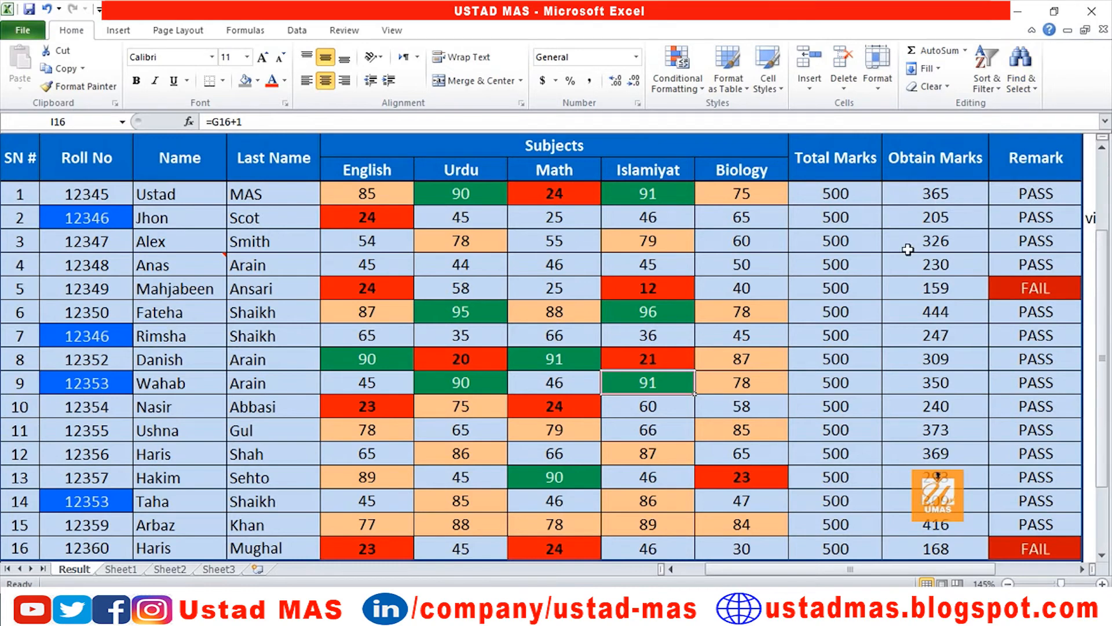
pyautogui.click(1036, 92)
pyautogui.click(1036, 91)
pyautogui.click(1035, 92)
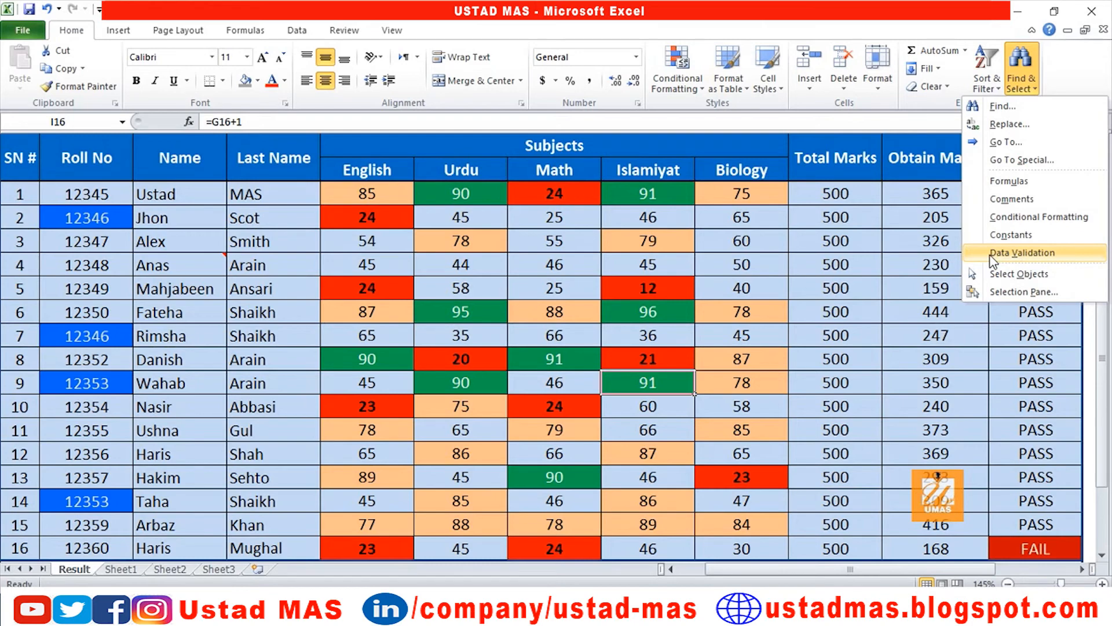
pyautogui.click(297, 30)
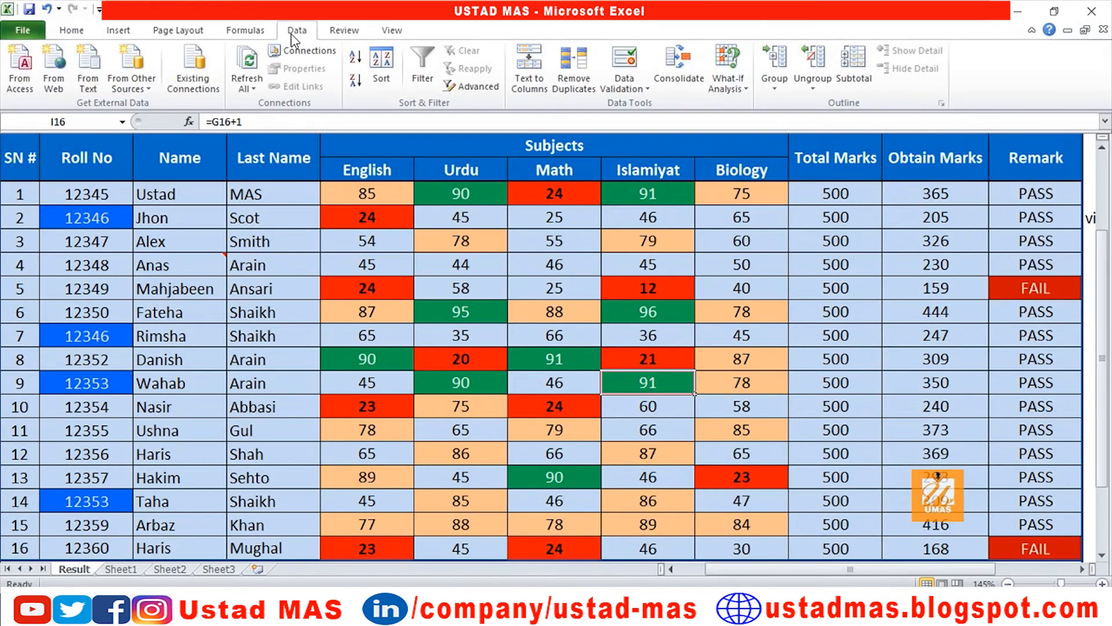
pyautogui.click(372, 224)
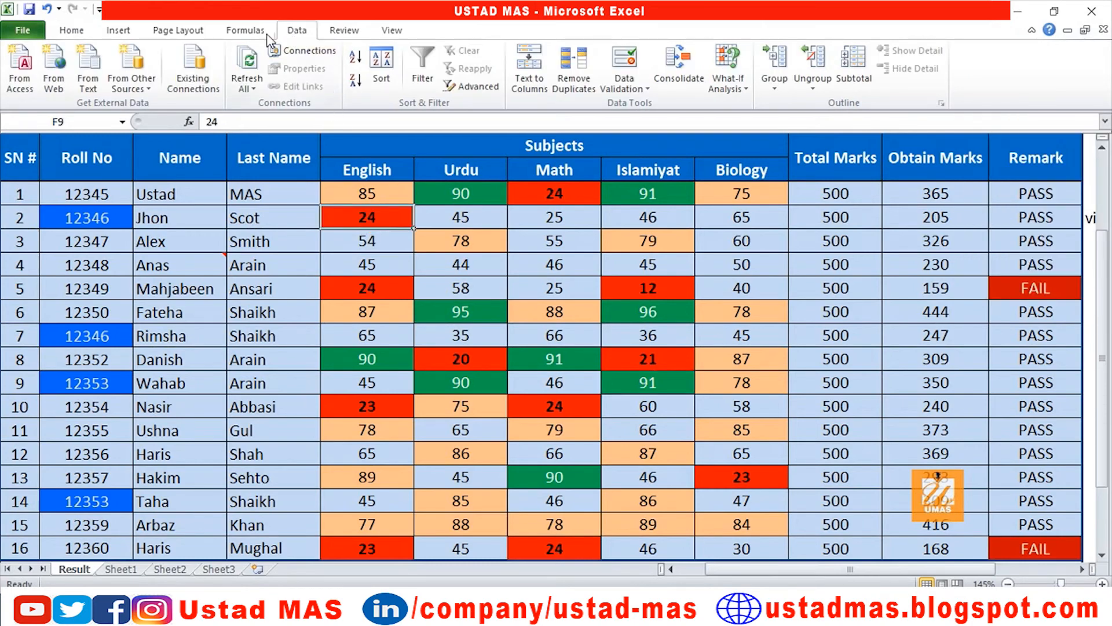
pyautogui.click(60, 32)
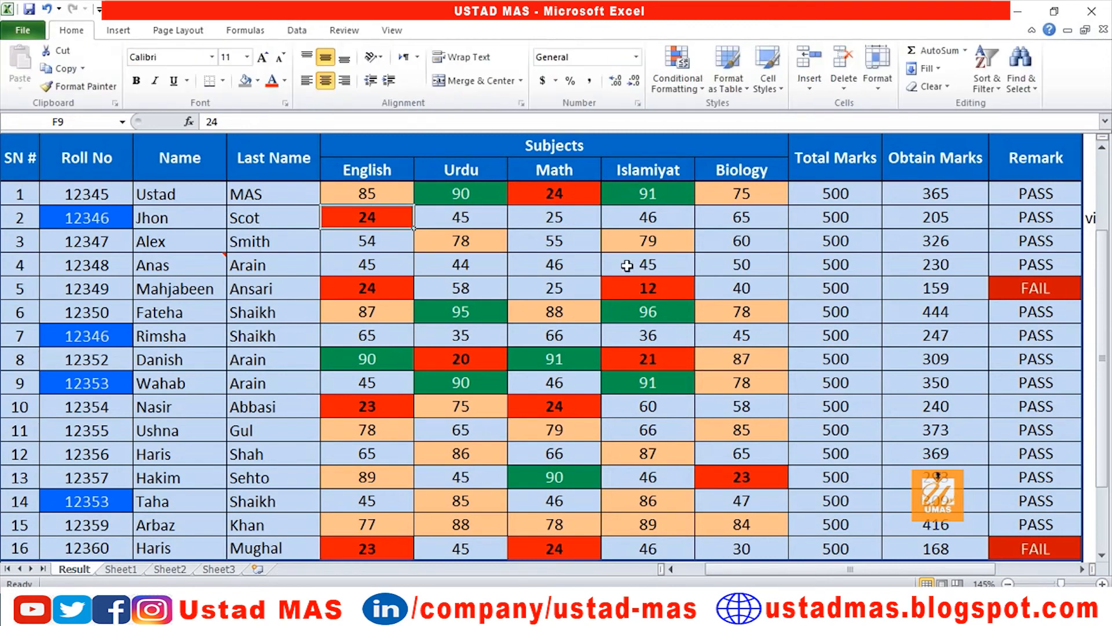
pyautogui.click(307, 33)
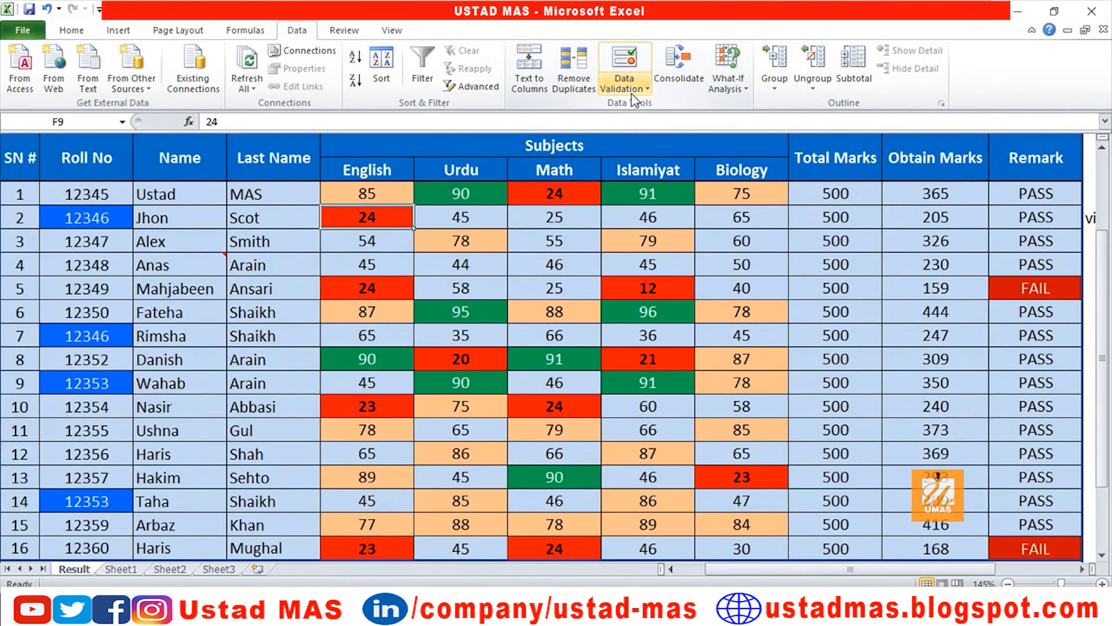
pyautogui.click(767, 270)
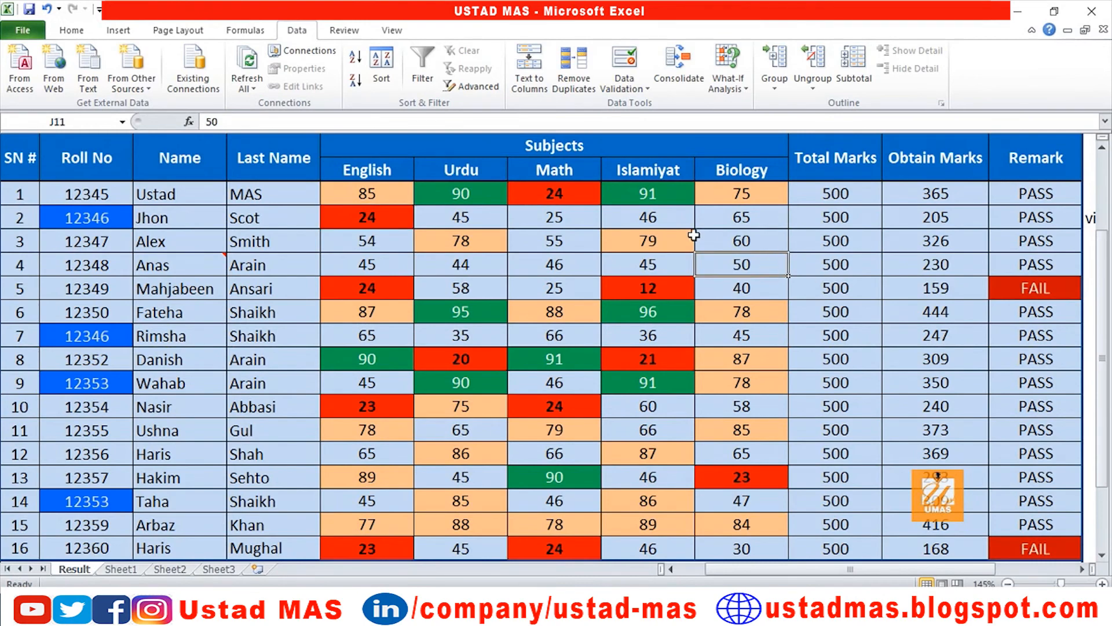
pyautogui.click(71, 30)
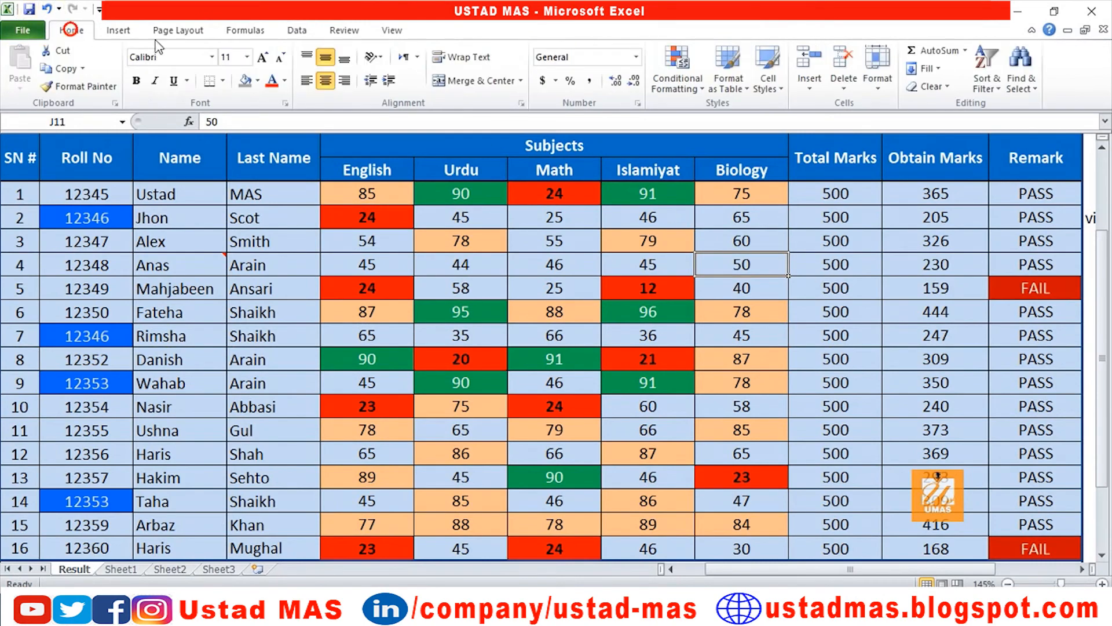
# - Examine the shapes listed for the Result sheet in the Selection Pane and close the pane
pyautogui.click(1022, 81)
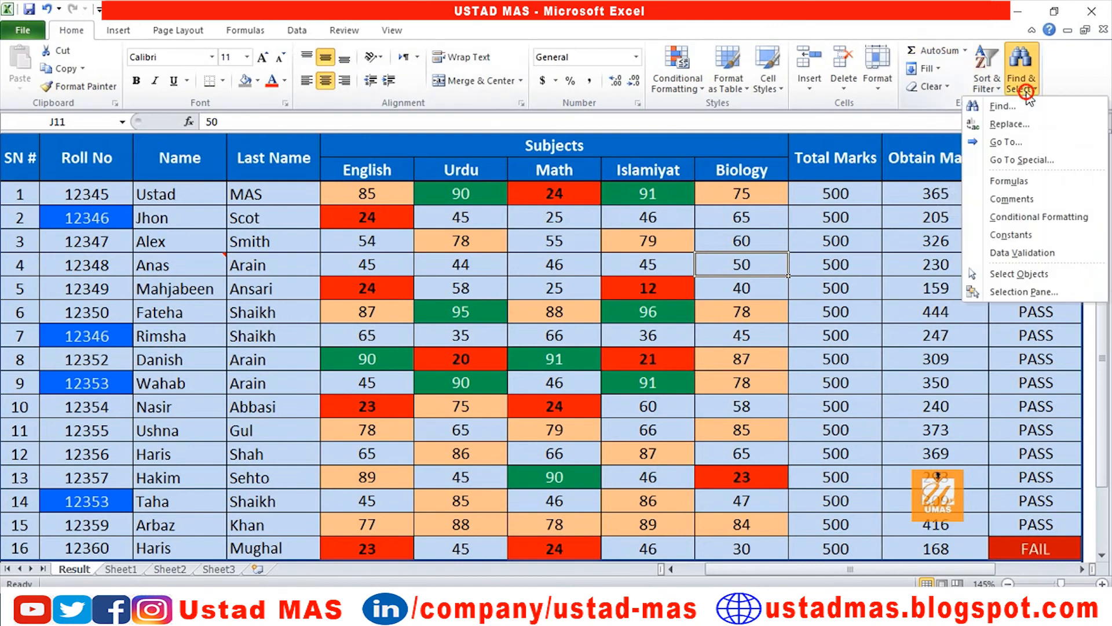
pyautogui.click(1022, 296)
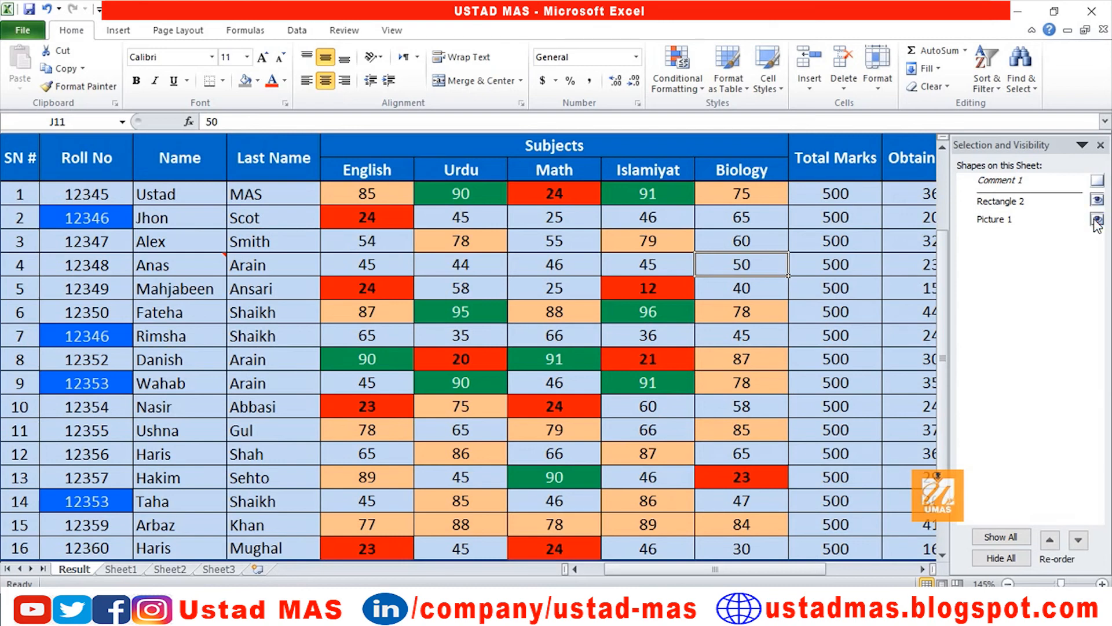
pyautogui.click(1100, 146)
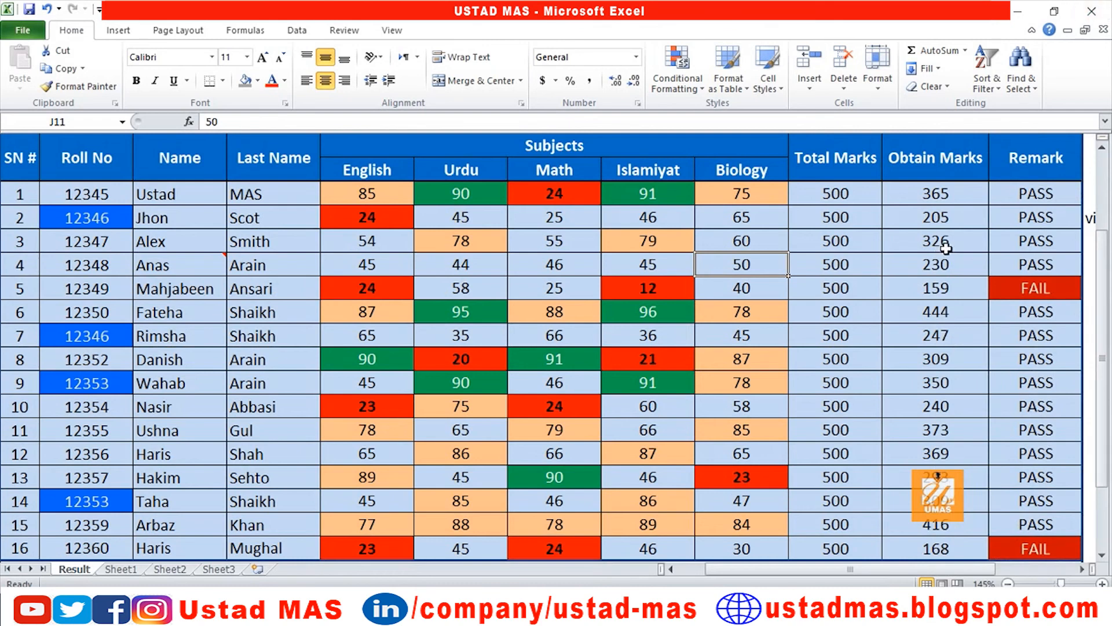